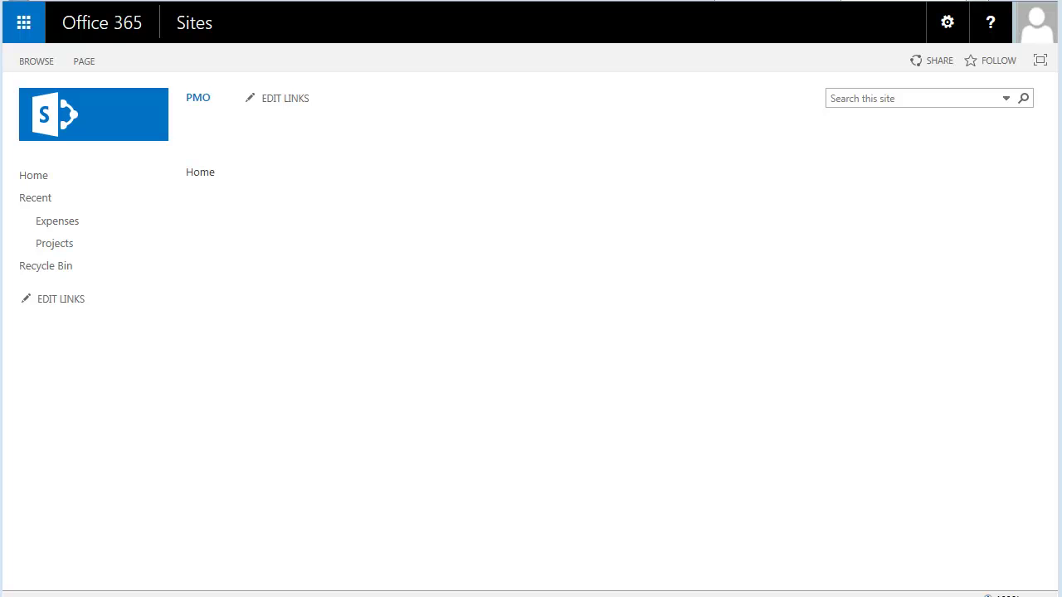
View the Projects list, followed by the Expenses list, on the PMO site
click(56, 245)
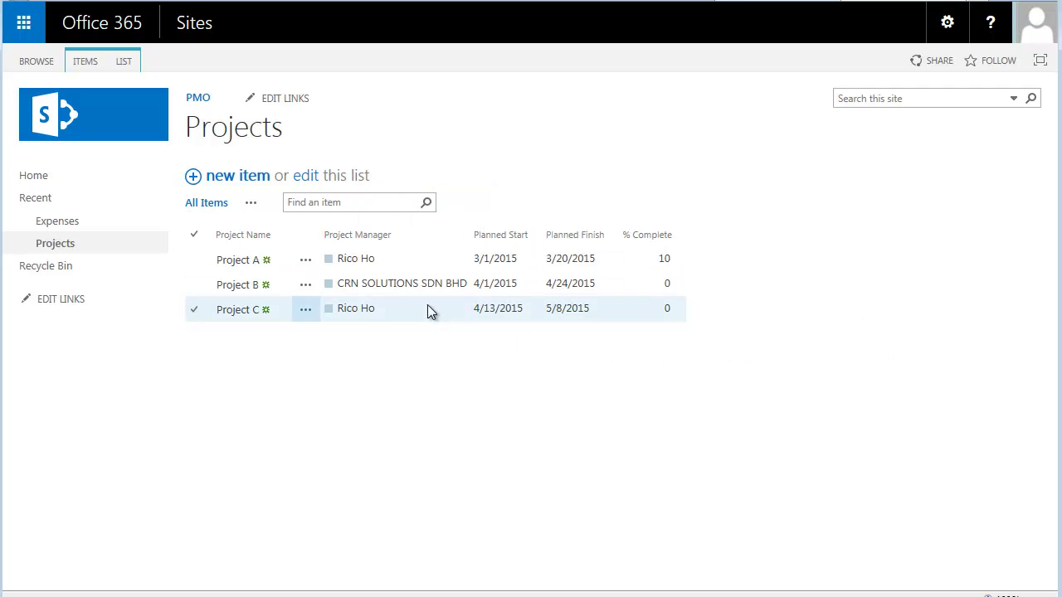
click(436, 283)
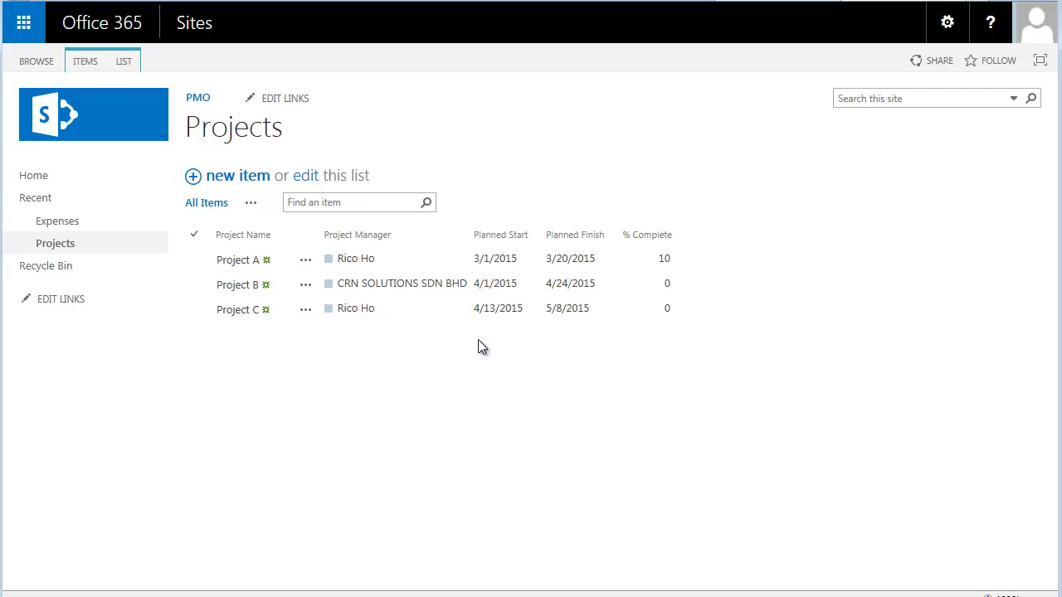
click(58, 222)
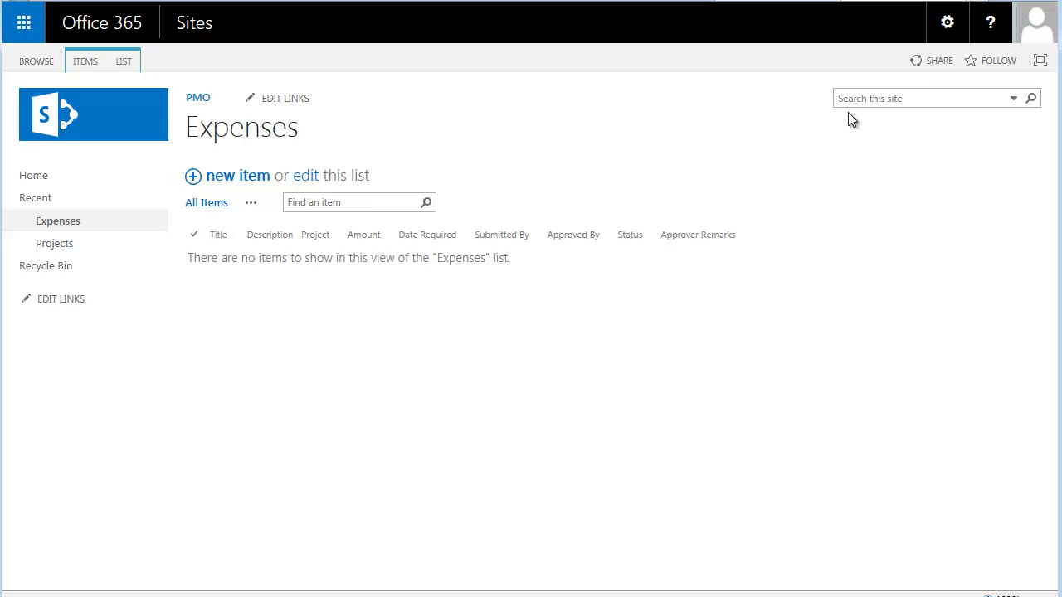
Add the Webparts360 Designer app to the PMO site, trusting it with full control of the Expenses list
click(947, 29)
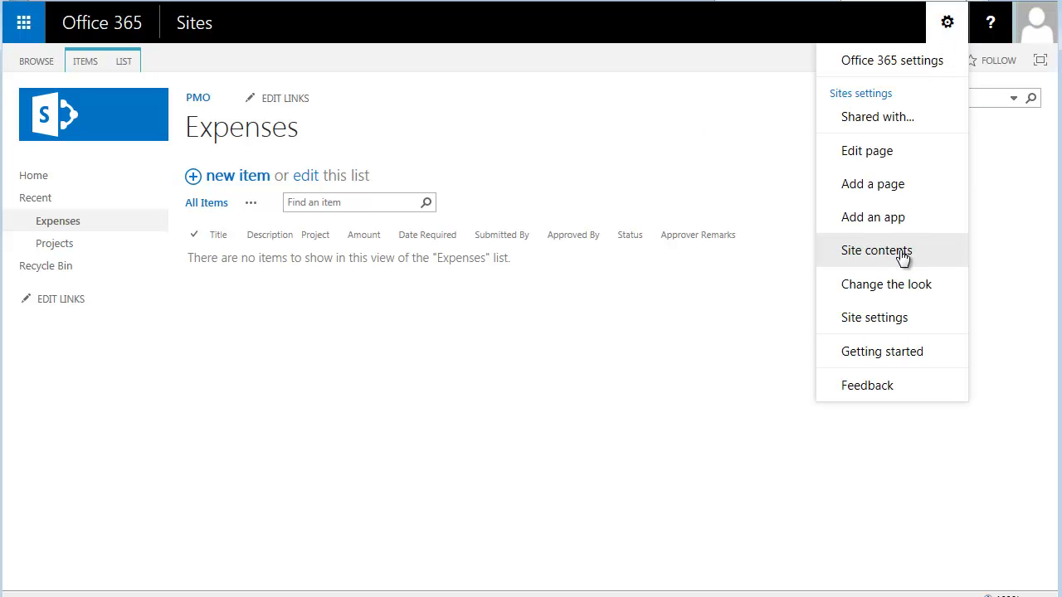
click(873, 217)
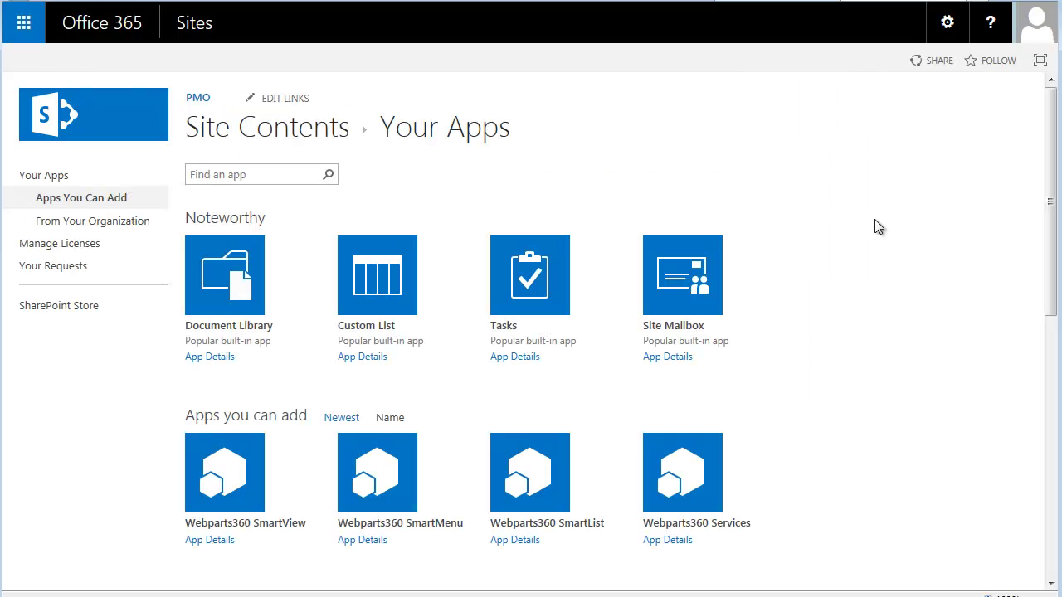
scroll(302, 502, down, 2)
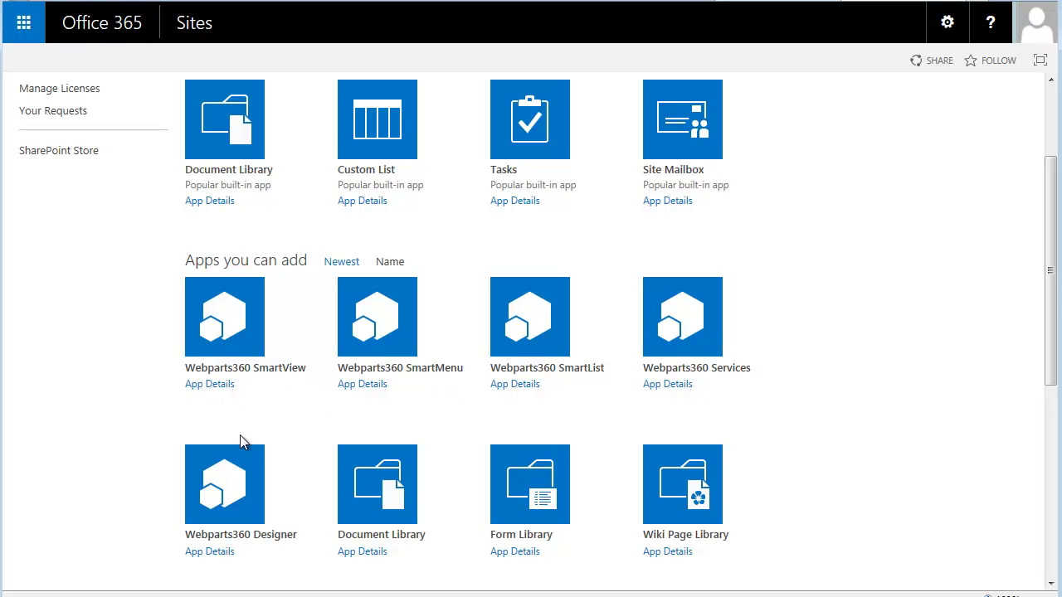
scroll(240, 442, down, 1)
click(257, 459)
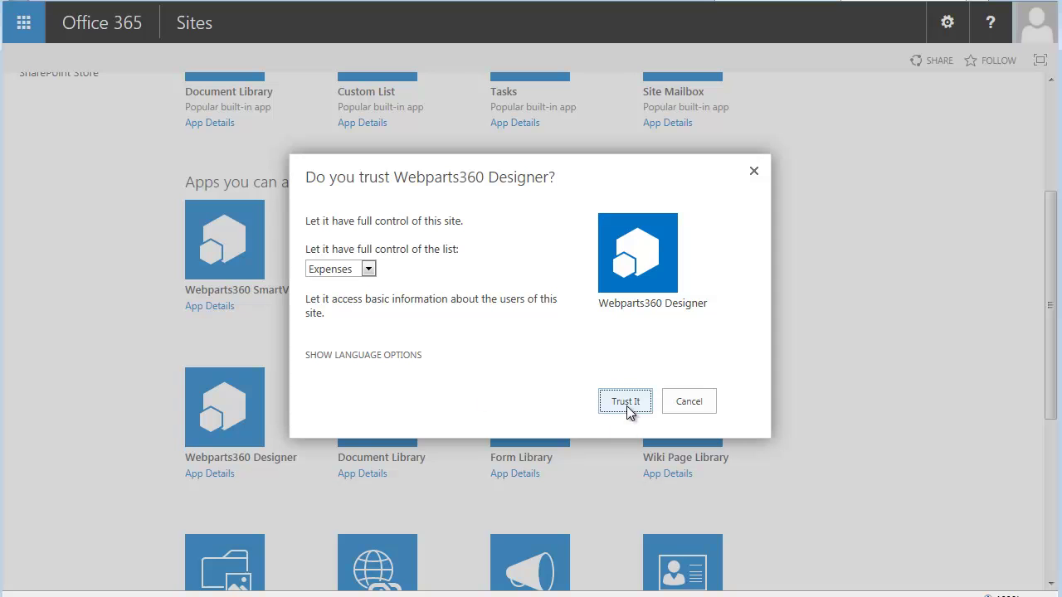
click(622, 408)
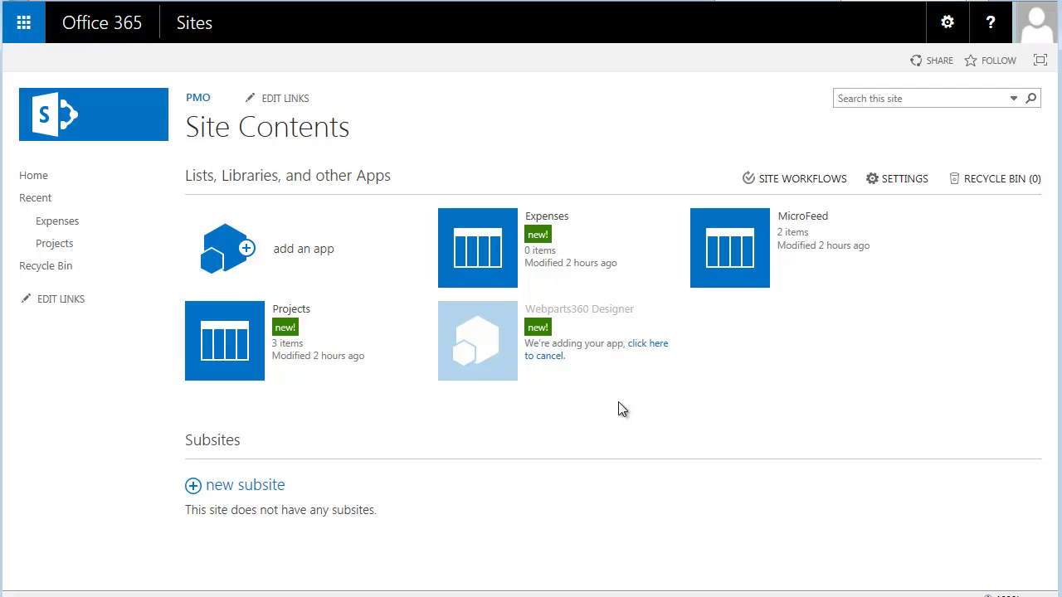
Add the Webparts360 SmartView and SmartMenu apps to the site, trusting both with full control of the Expenses list
click(232, 258)
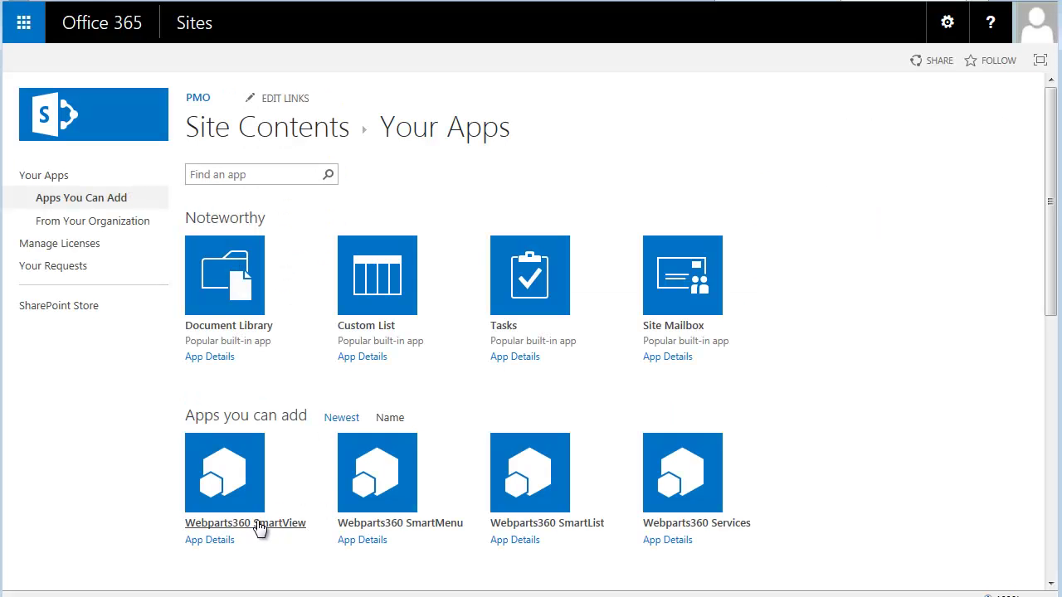
click(259, 526)
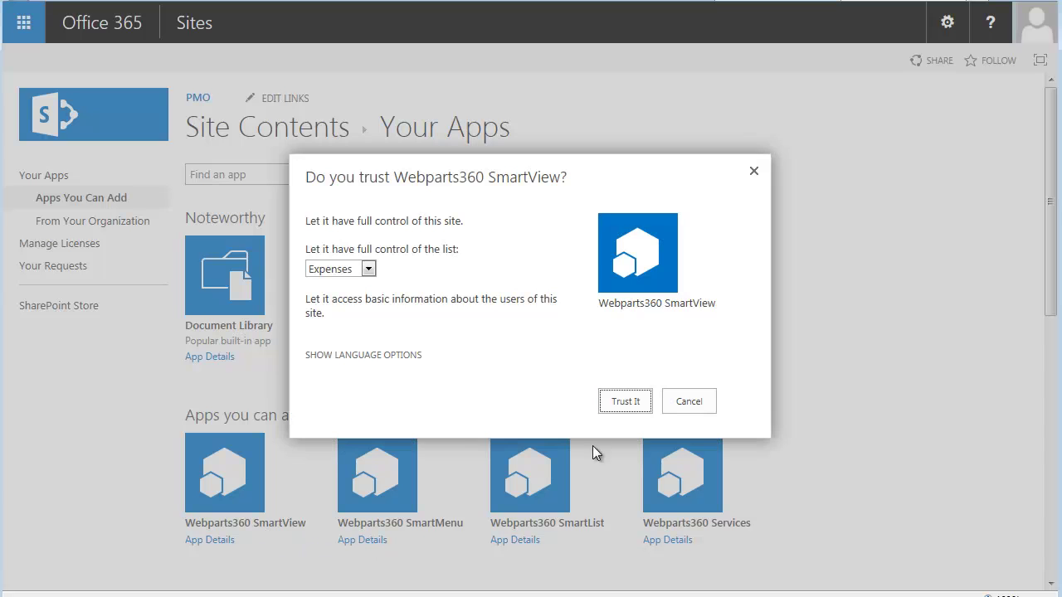
click(626, 402)
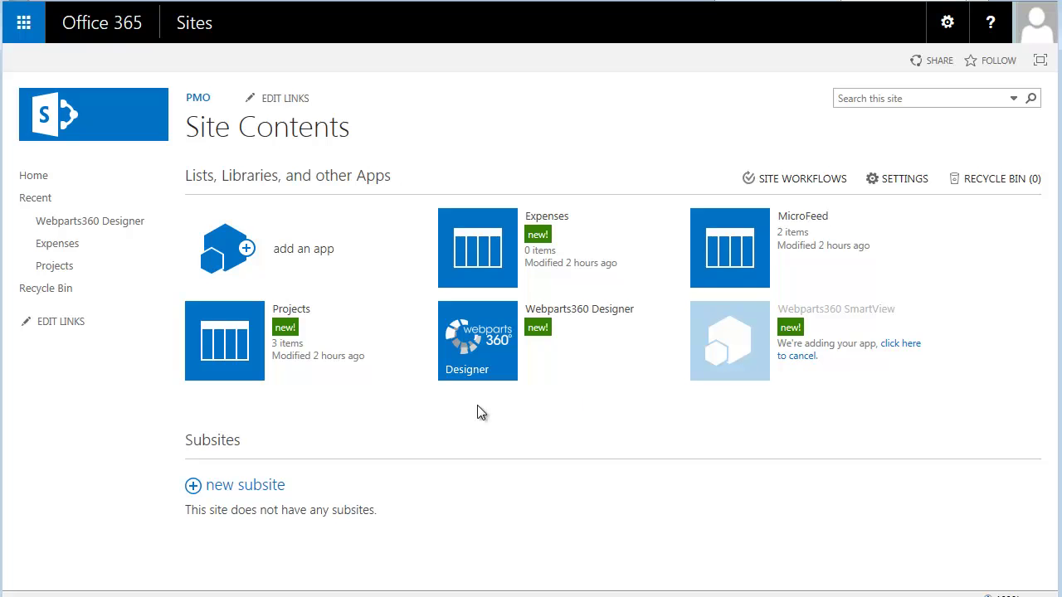
click(283, 267)
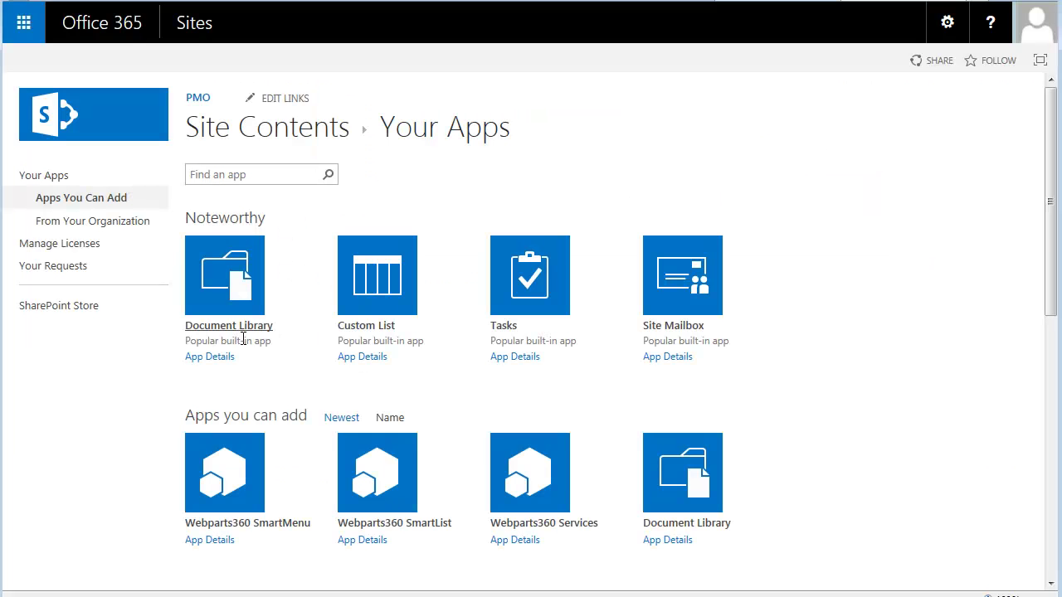
click(253, 525)
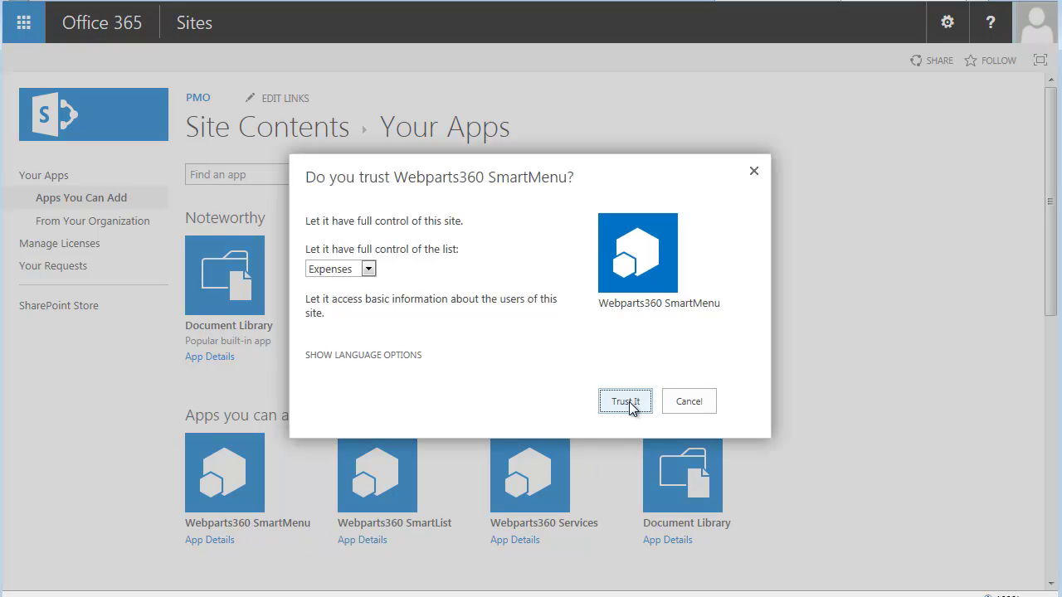
click(625, 402)
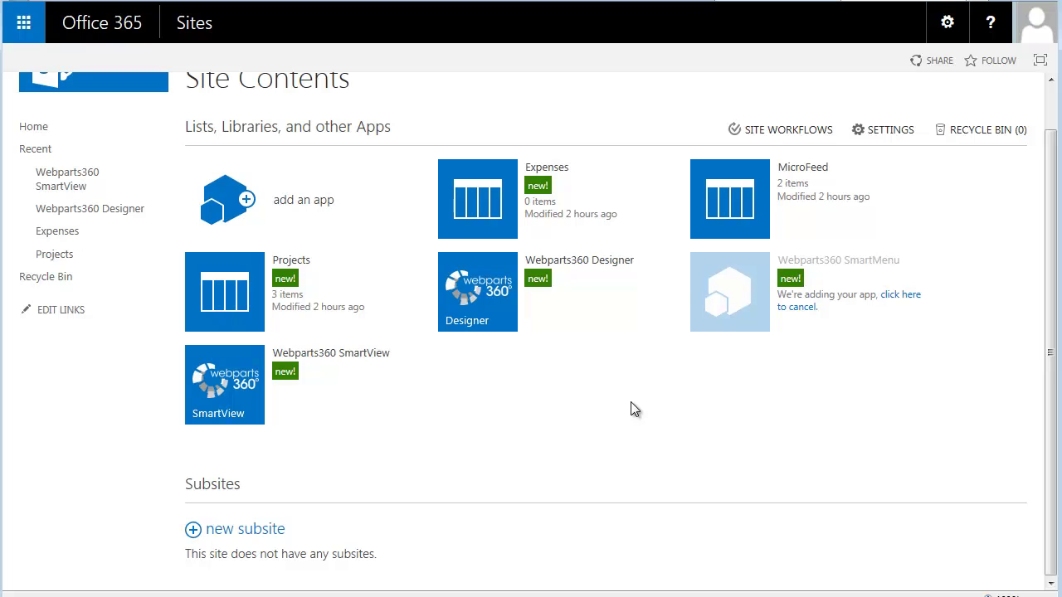
Add the Webparts360 Services and SmartList apps to the site, trusting both with full control of the Expenses list
click(227, 207)
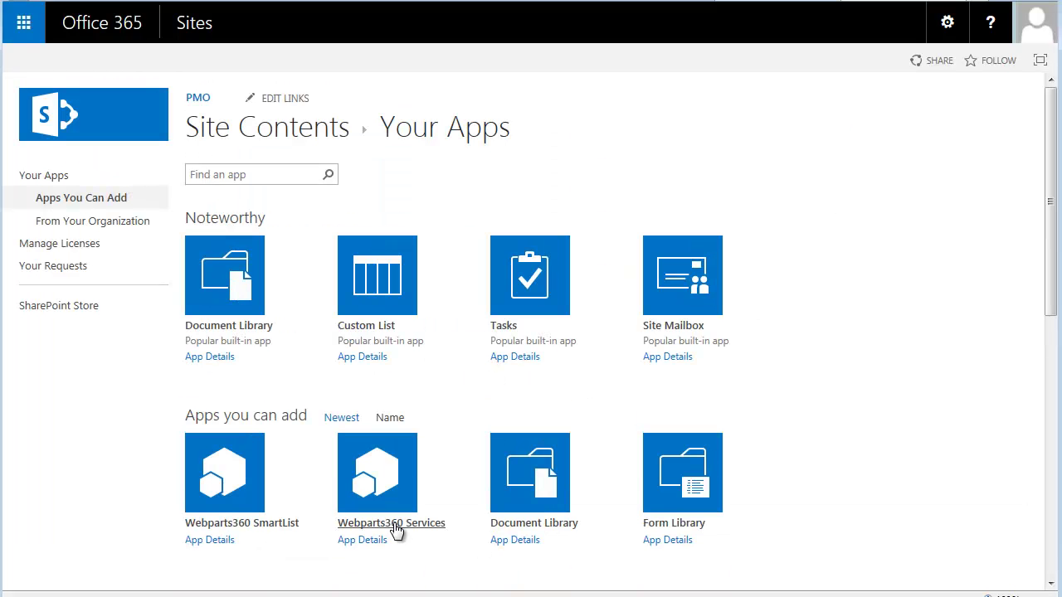
click(395, 526)
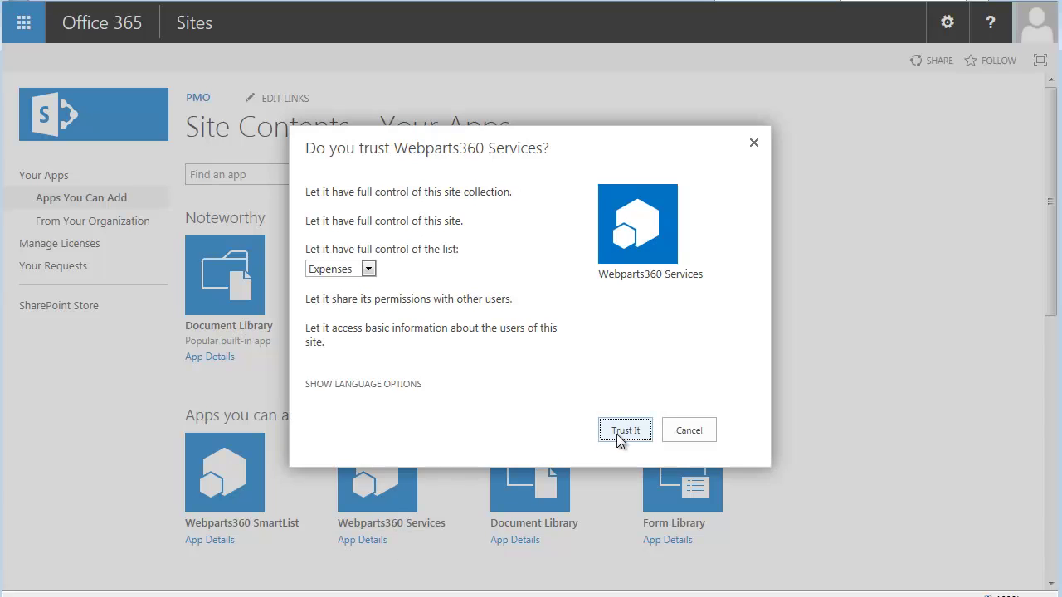
click(613, 434)
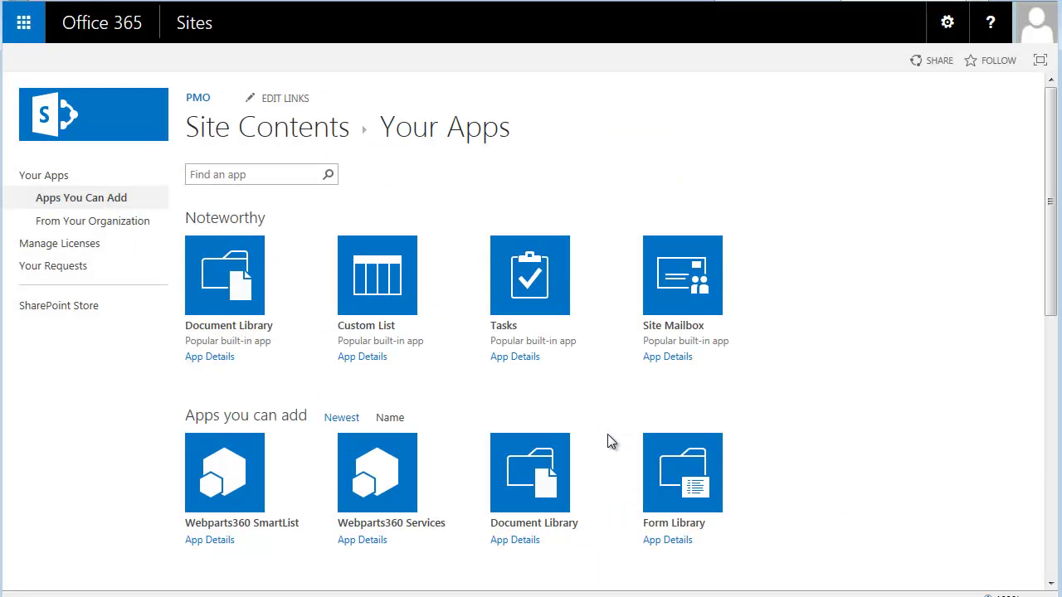
scroll(608, 436, down, 2)
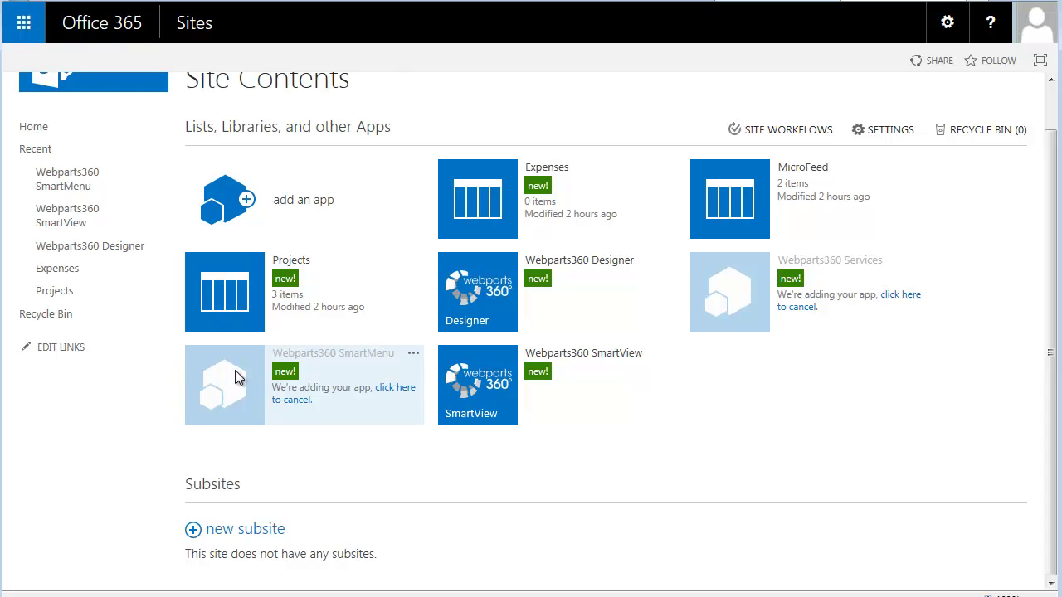
click(213, 203)
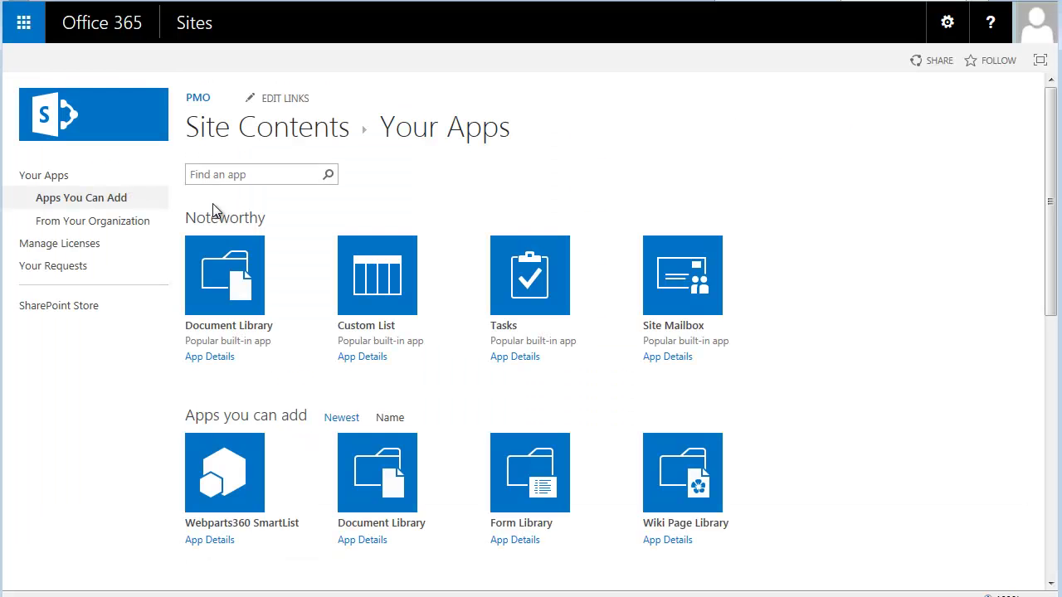
click(261, 523)
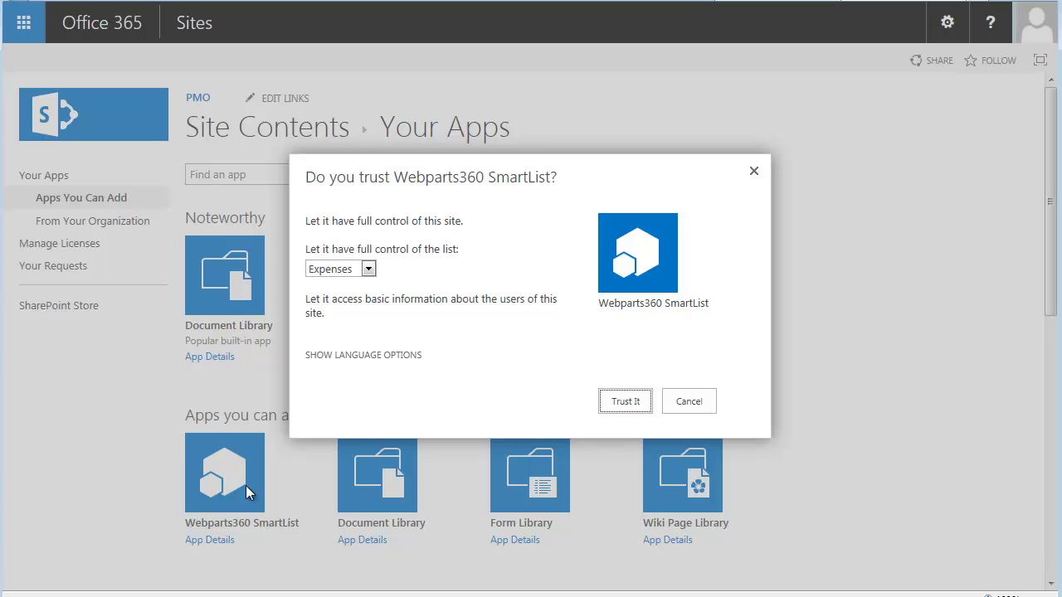
click(636, 401)
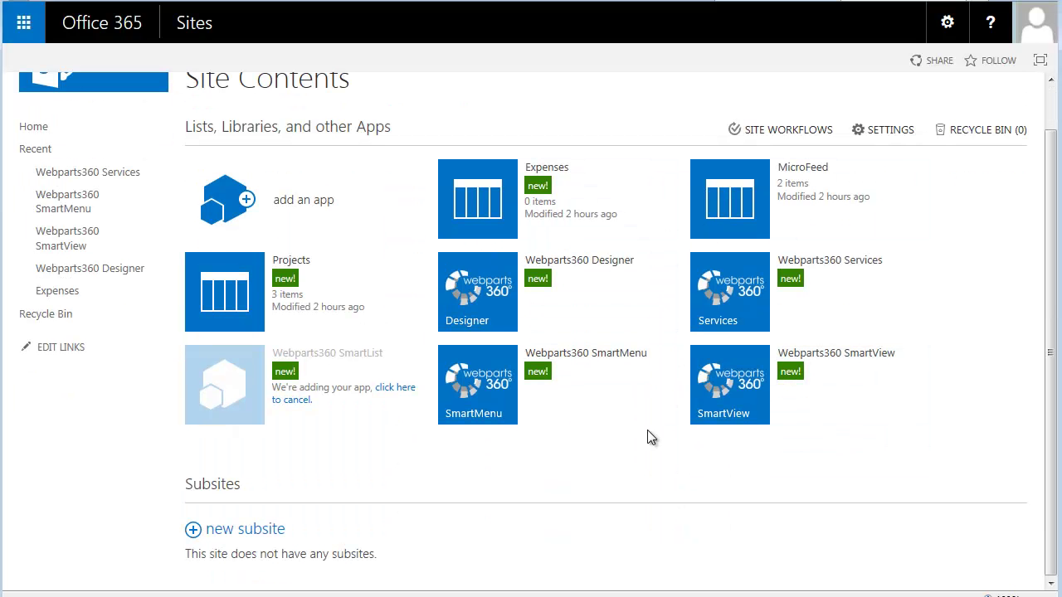
Open Webparts360 Designer and create the PMO solution with the description "Project expense approval"
click(488, 304)
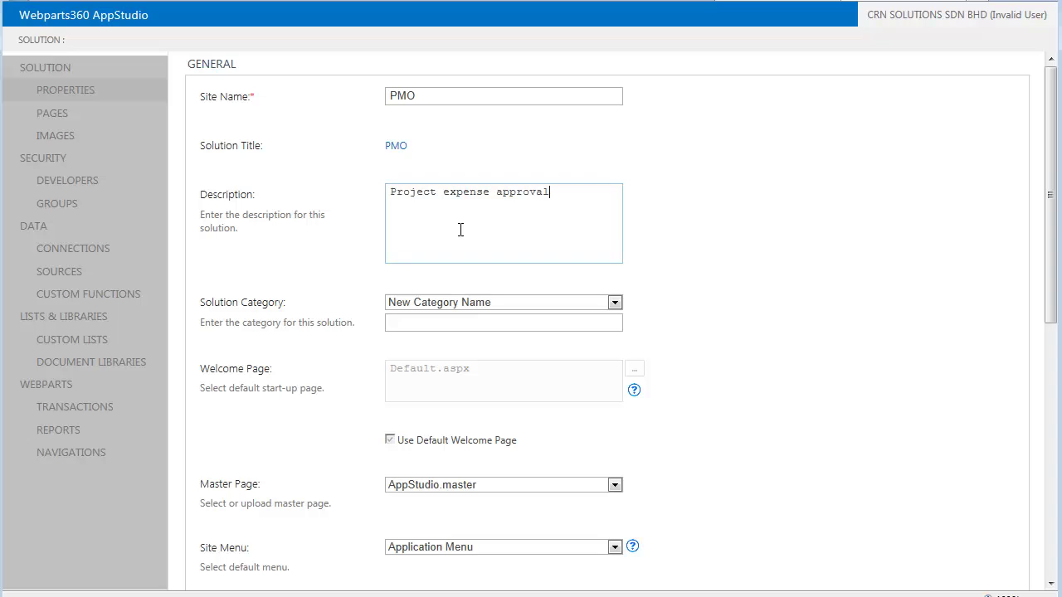
scroll(768, 344, down, 7)
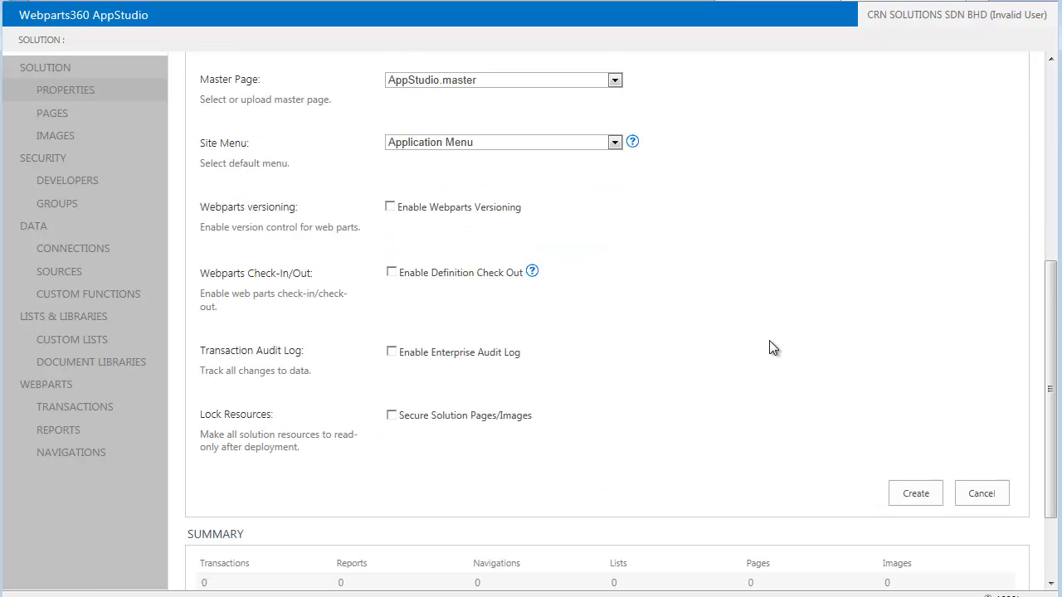
click(916, 375)
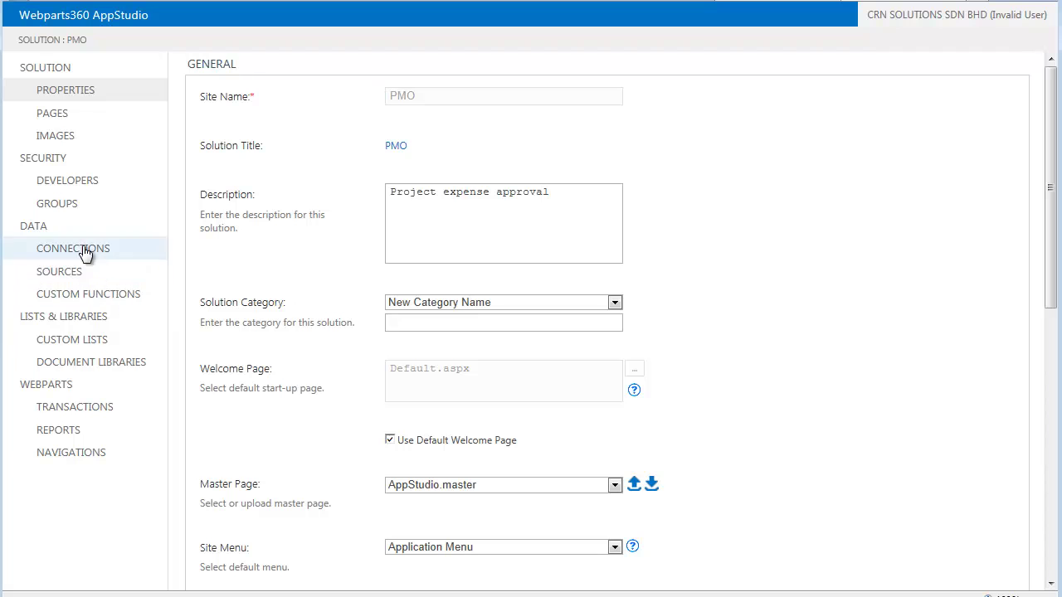
Link the existing Expenses and Projects custom lists to the PMO solution
click(81, 346)
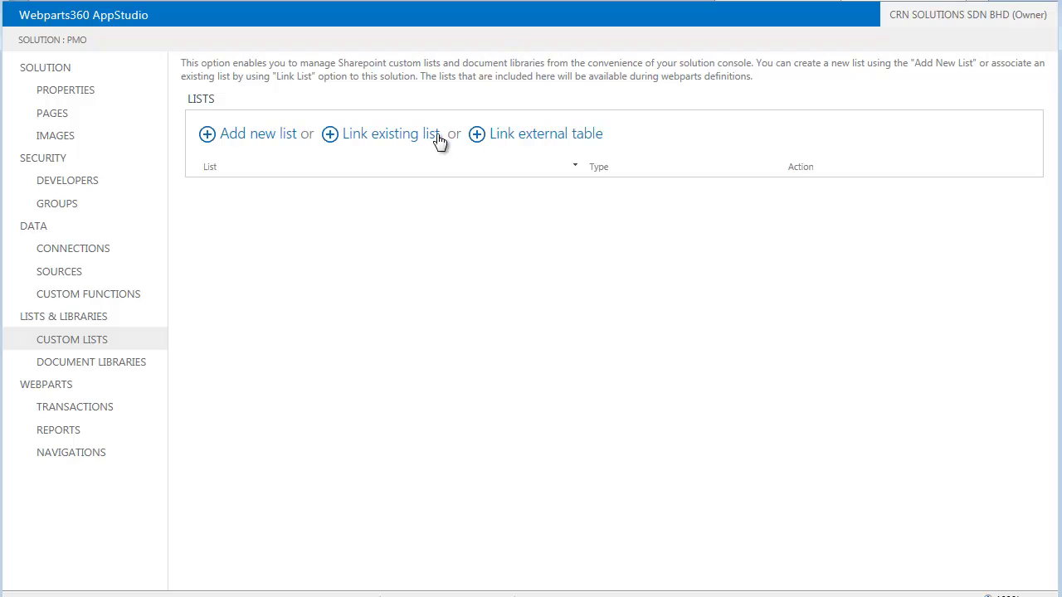
click(372, 137)
click(489, 131)
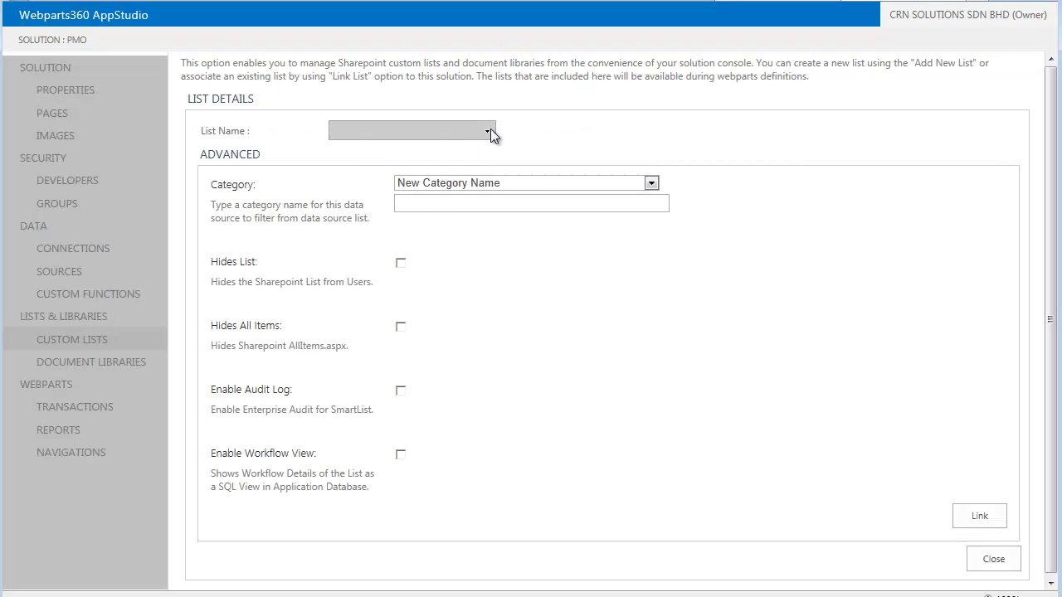
click(339, 175)
click(339, 197)
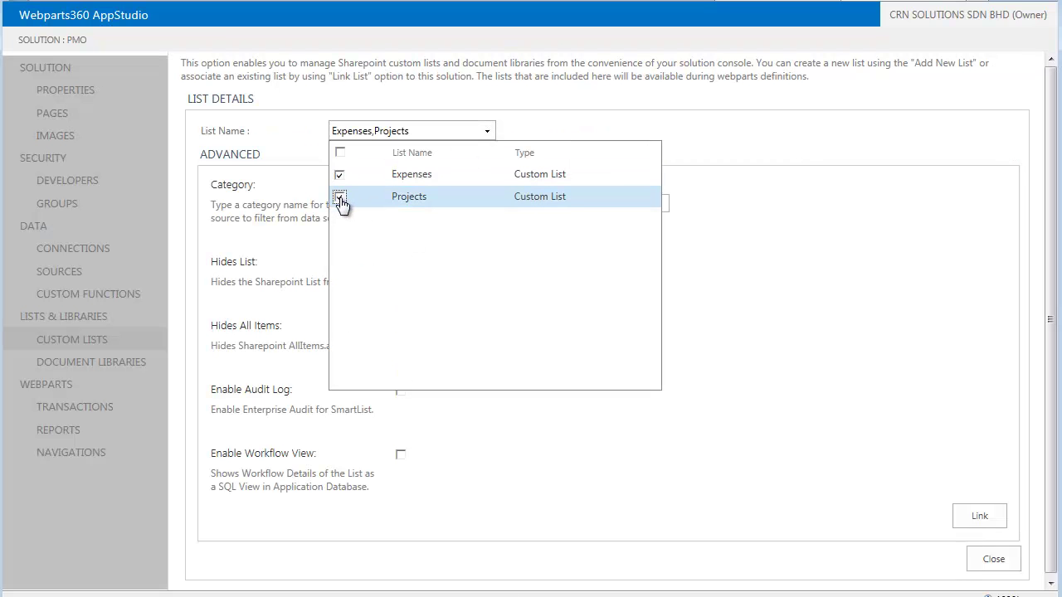
click(985, 520)
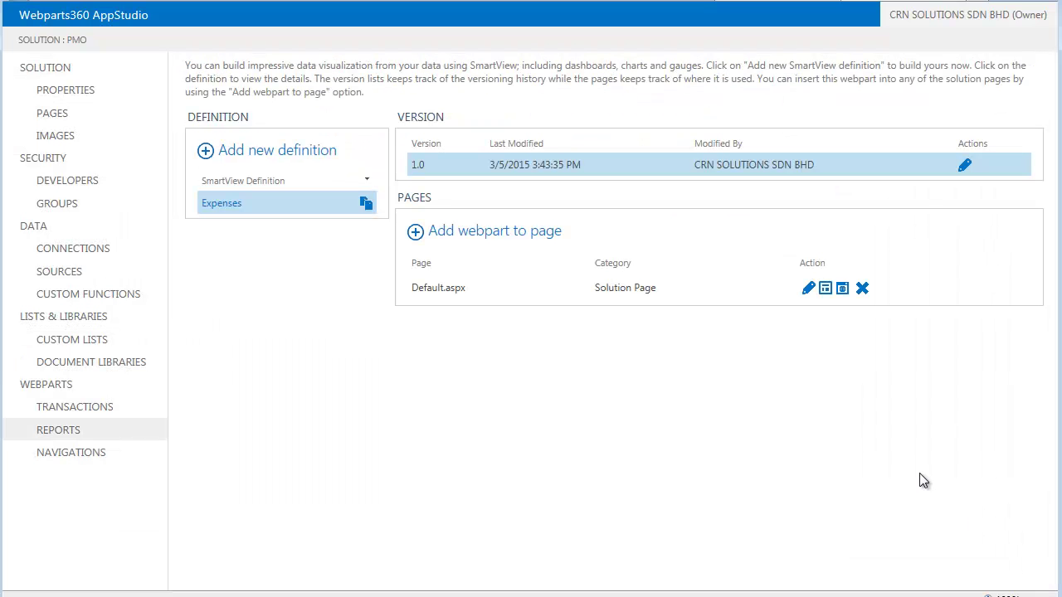
Open the Expenses transaction definition in the visual workflow designer and rename its first stage as Submit
click(83, 407)
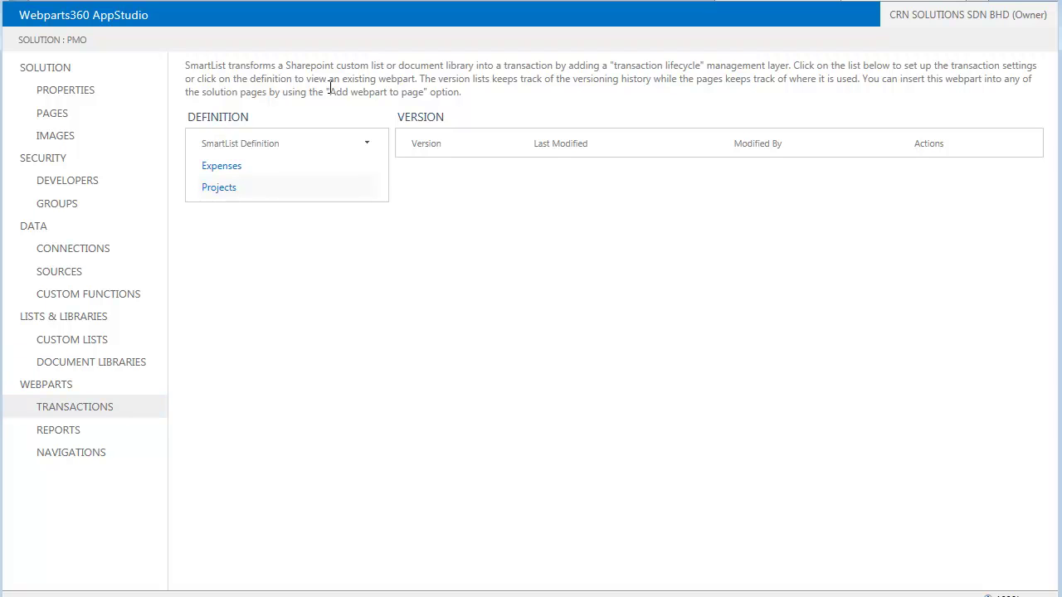
click(223, 169)
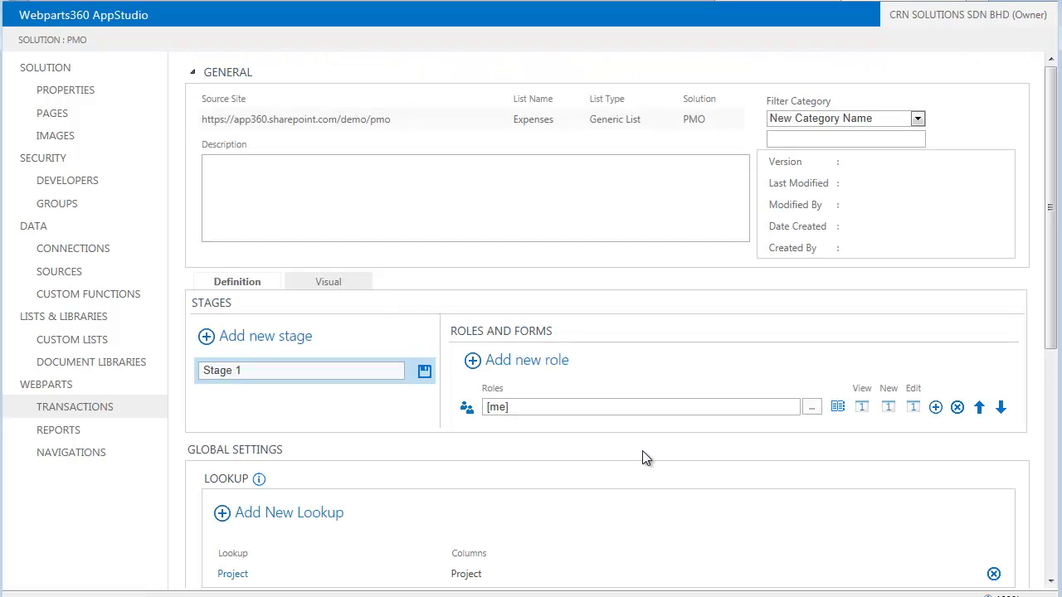
click(343, 283)
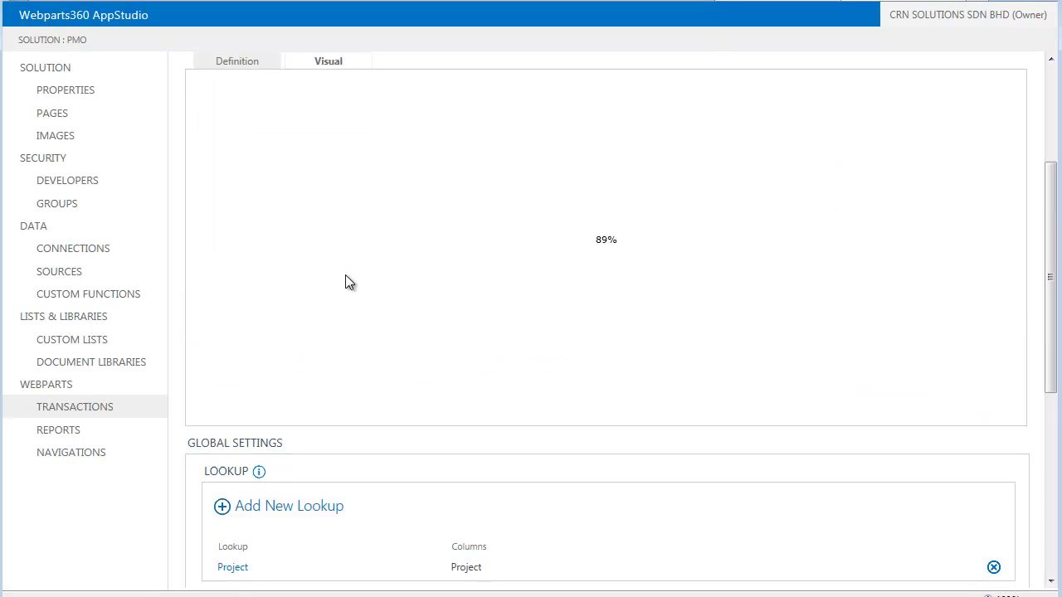
drag(347, 104, 355, 123)
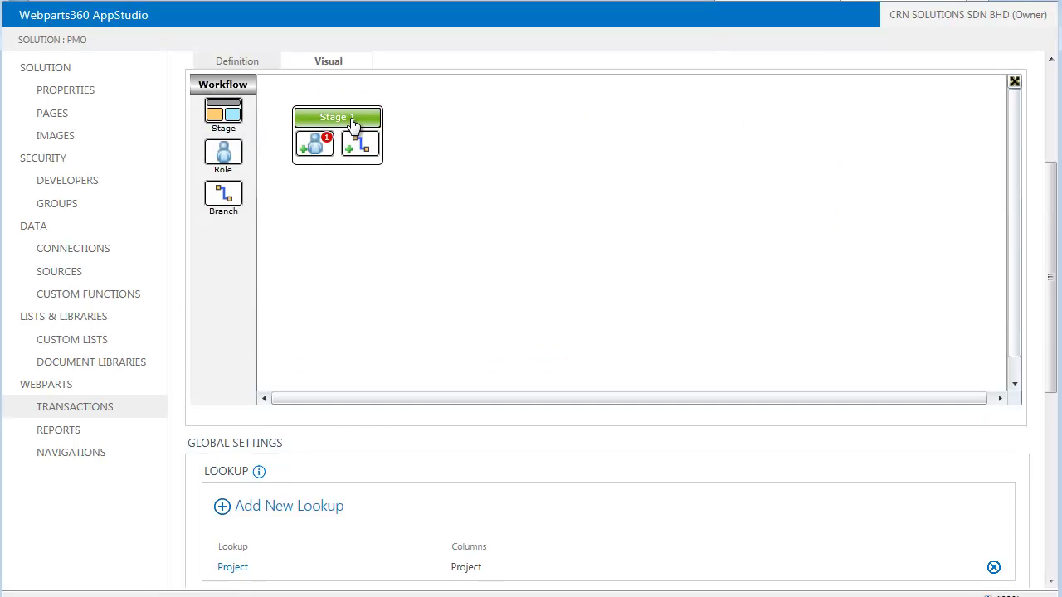
double_click(354, 124)
text(S)
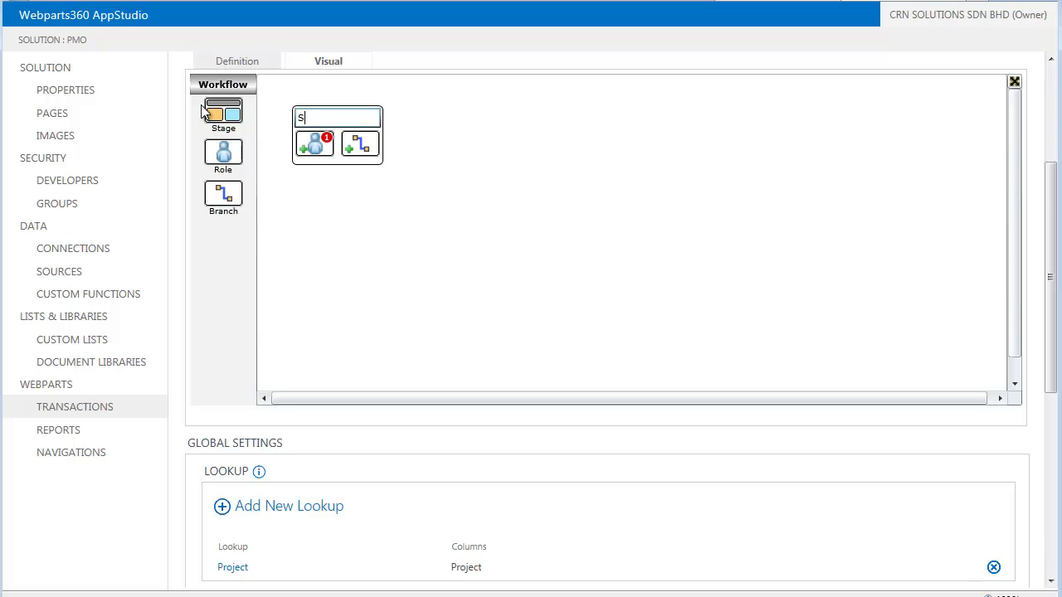
text(ubmit)
key(Return)
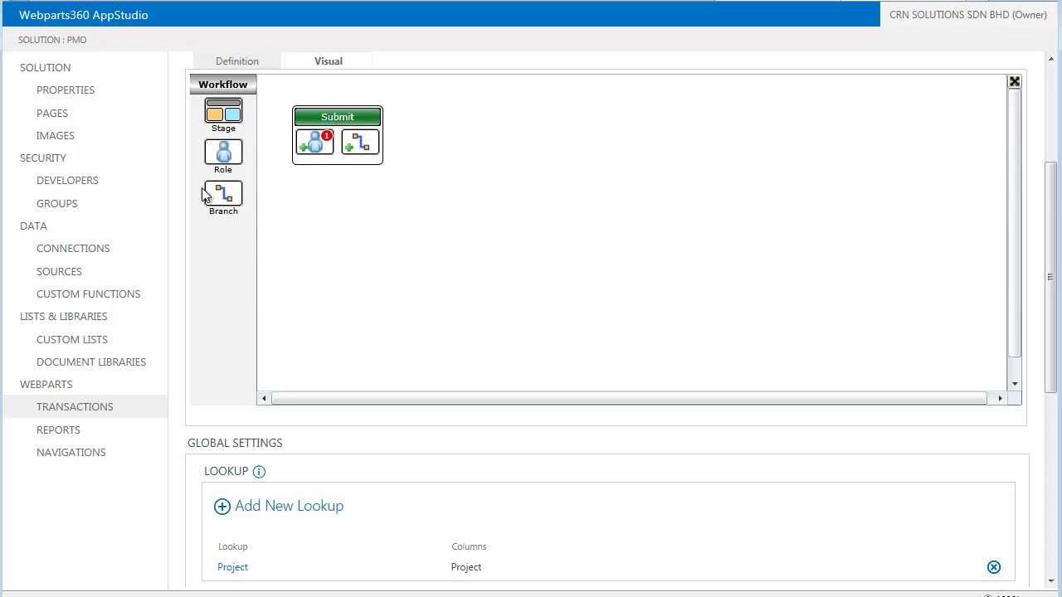
Add two stages to the workflow after Submit, naming them PM Approve and Completed
drag(207, 119, 549, 223)
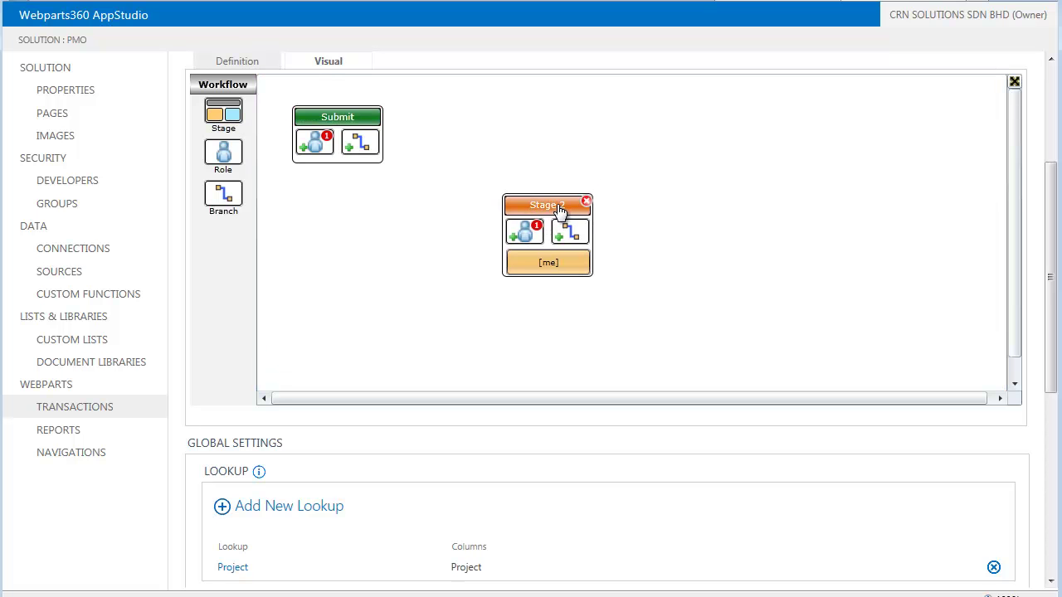
double_click(564, 206)
text(PM Approve)
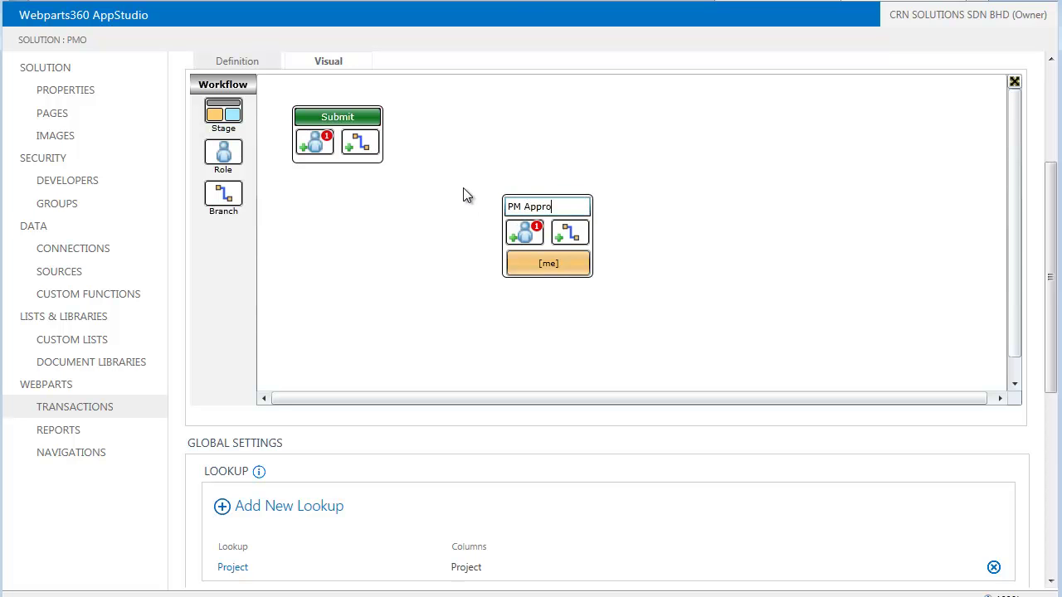
key(Return)
drag(224, 114, 745, 305)
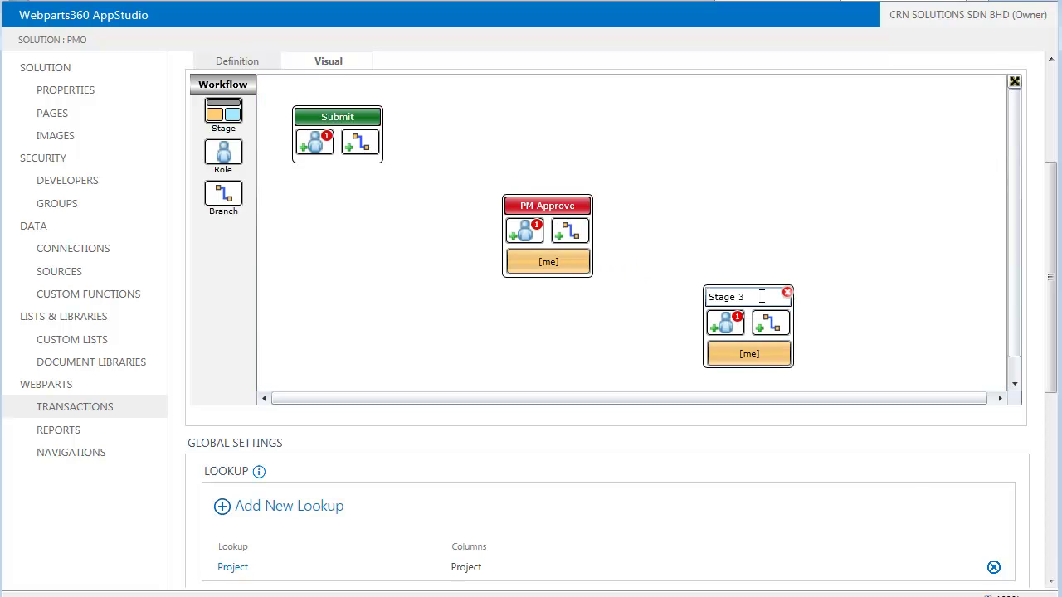
text(Completed)
key(Return)
Add a branch from Submit to PM Approve and another from PM Approve to Completed
drag(355, 141, 348, 136)
click(349, 143)
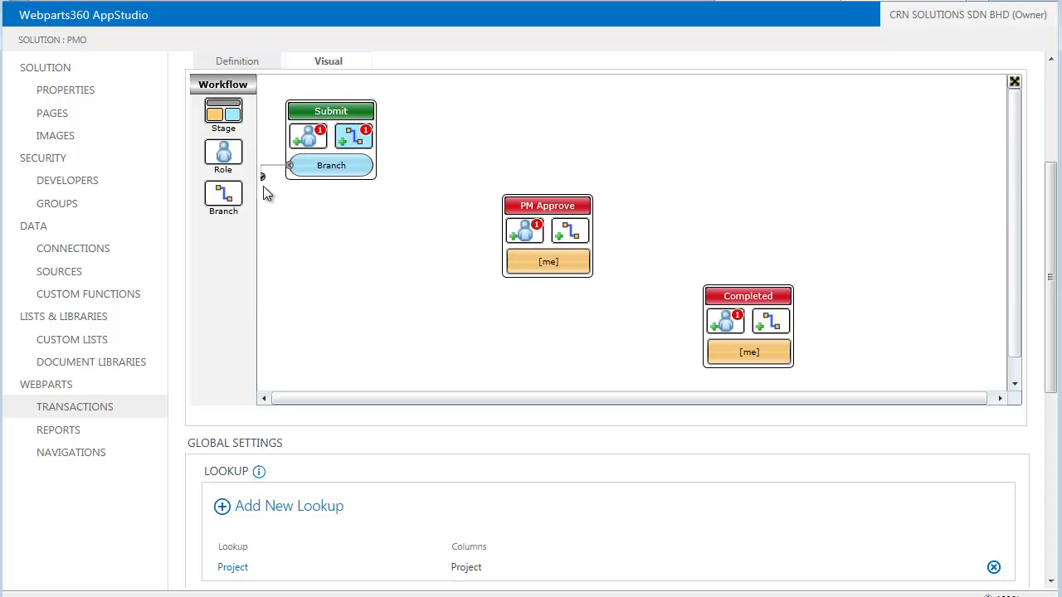
drag(289, 165, 561, 237)
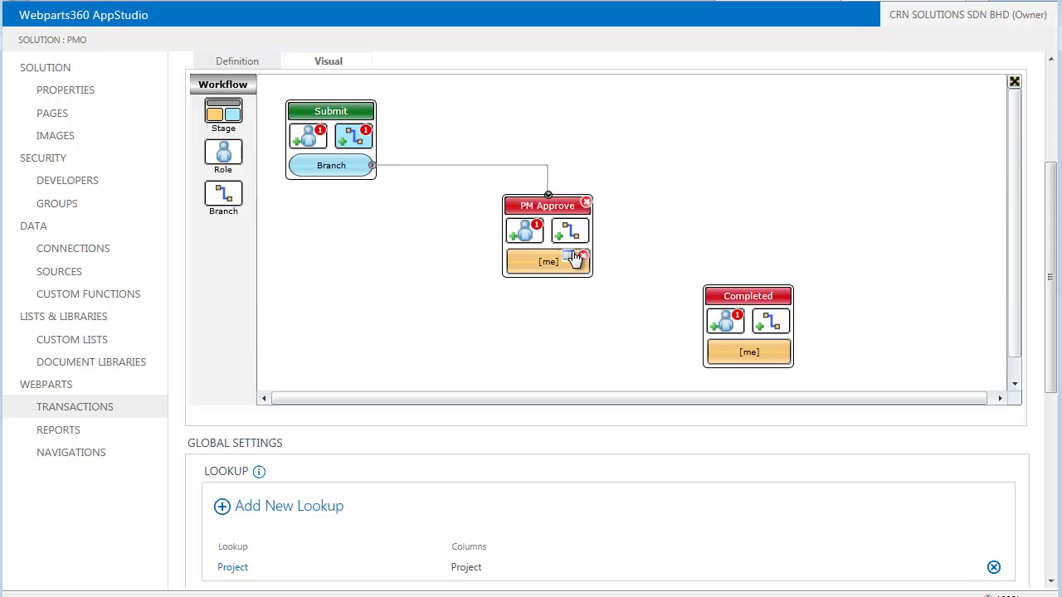
click(560, 240)
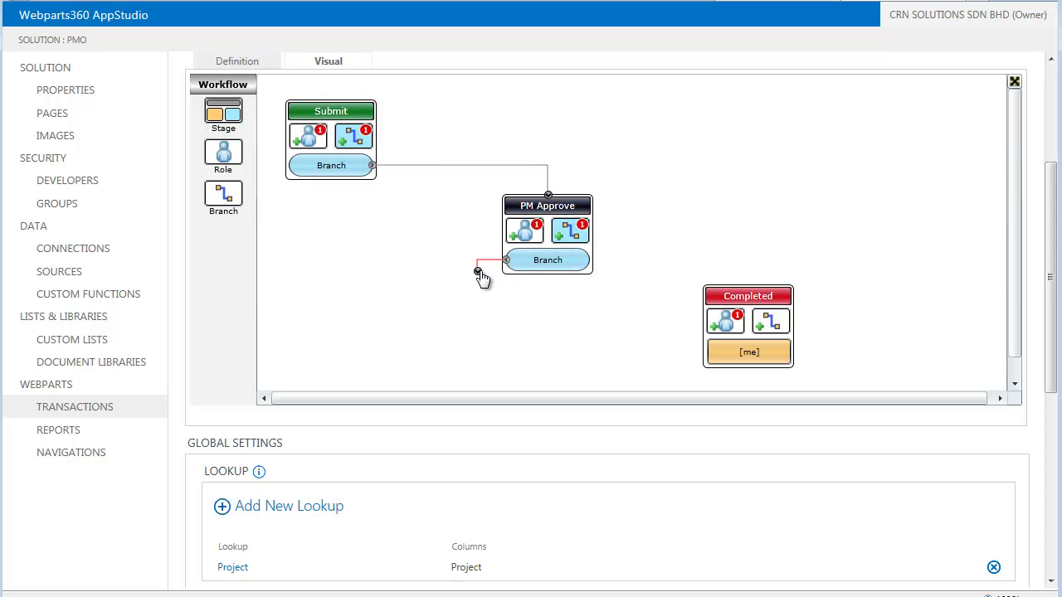
drag(482, 278, 757, 328)
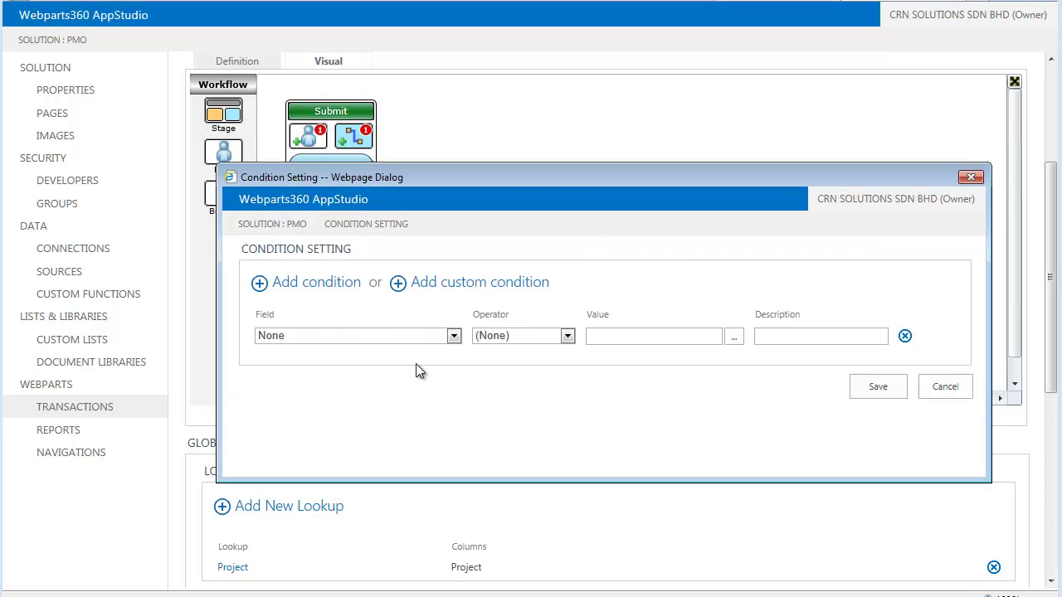
Set the PM Approve to Completed branch's condition to Status Equal Approved, described as If Approved, and save it
click(453, 336)
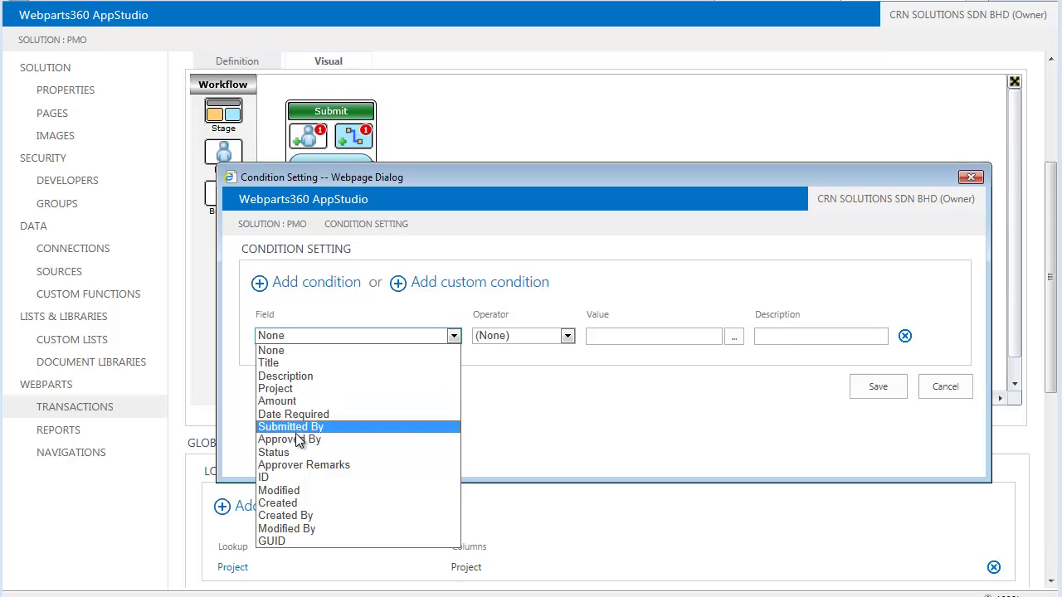
click(415, 454)
click(569, 335)
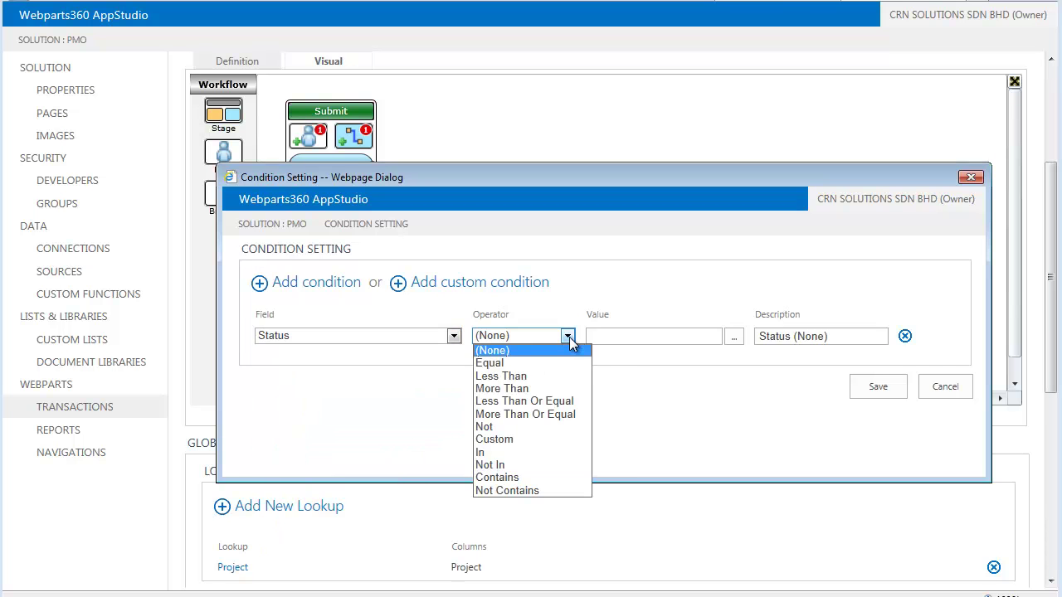
click(531, 369)
click(614, 337)
click(614, 367)
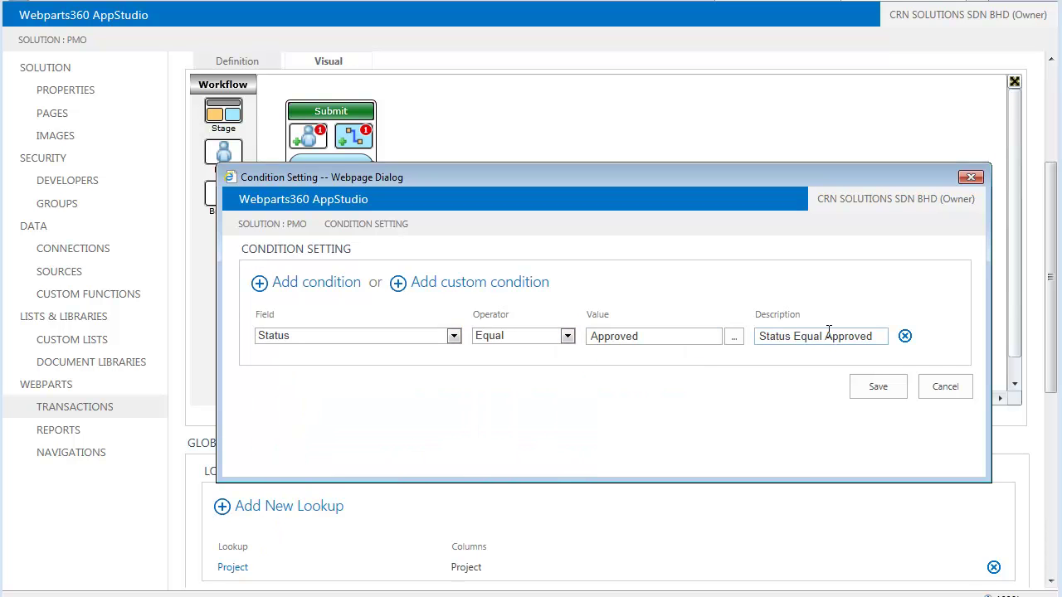
drag(825, 336, 624, 332)
text(If)
click(878, 387)
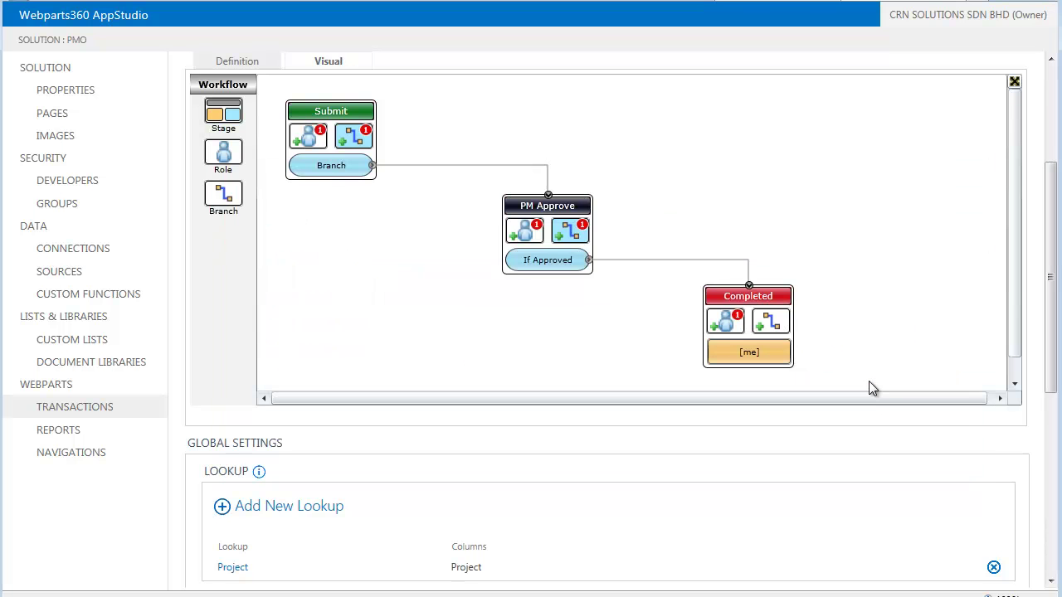
Branch PM Approve back to Submit with the saved condition Status Equal Rejected, described as If Rejected
click(570, 232)
drag(478, 296, 317, 133)
click(572, 282)
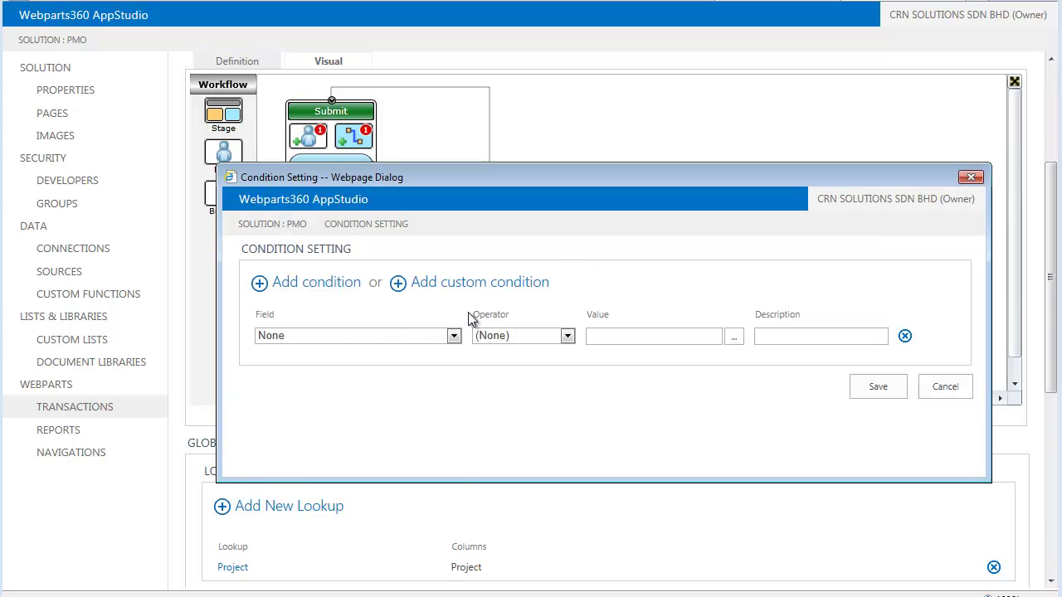
click(454, 335)
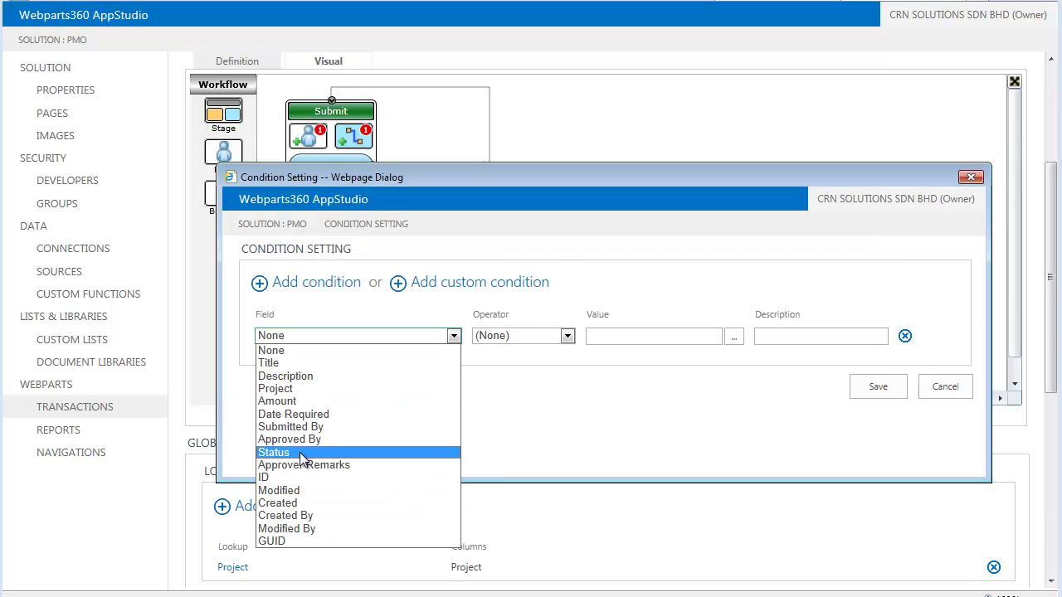
click(362, 453)
click(568, 336)
click(537, 365)
click(592, 335)
click(623, 378)
drag(823, 333, 590, 354)
key(BackSpace)
text(If Rejected)
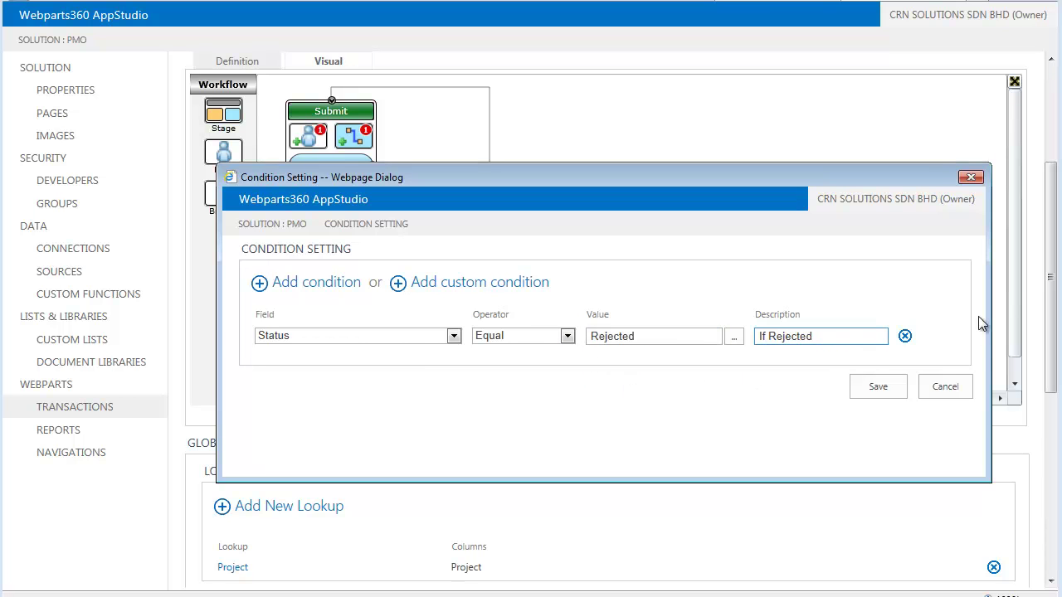
click(886, 388)
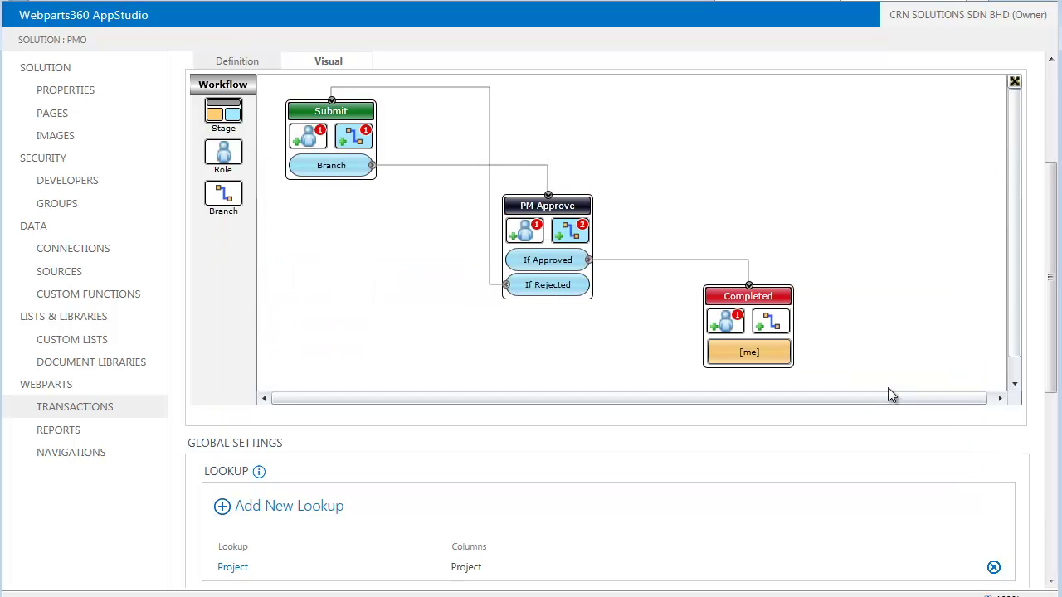
Shift the Submit stage slightly on the workflow canvas
scroll(841, 326, down, 3)
scroll(840, 326, up, 3)
drag(342, 113, 335, 111)
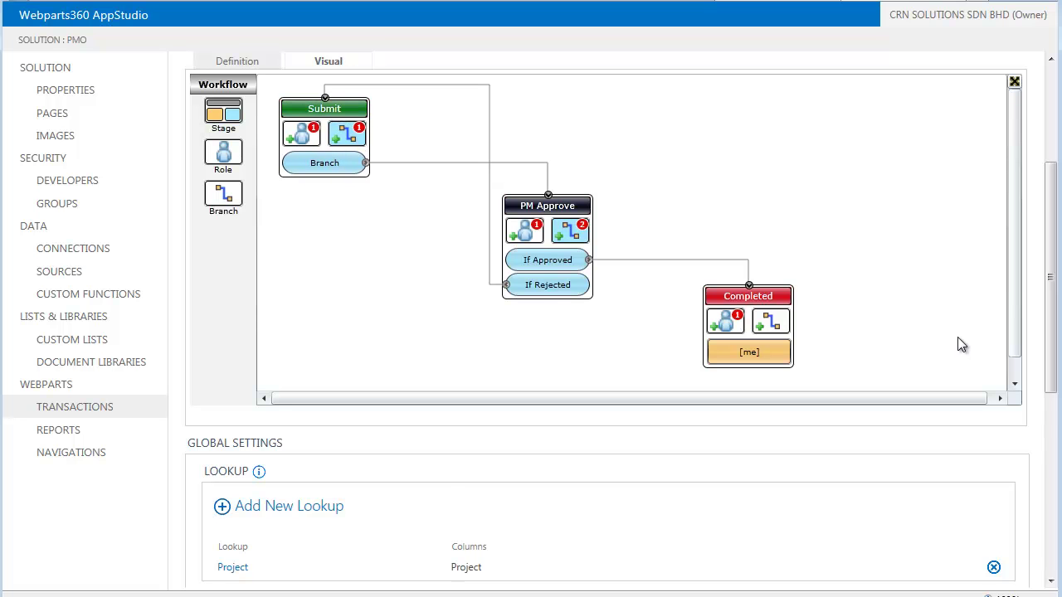
Add a return column to the Project lookup that fills Approved By from Projects.Project Manager, and save the lookup
scroll(849, 311, down, 1)
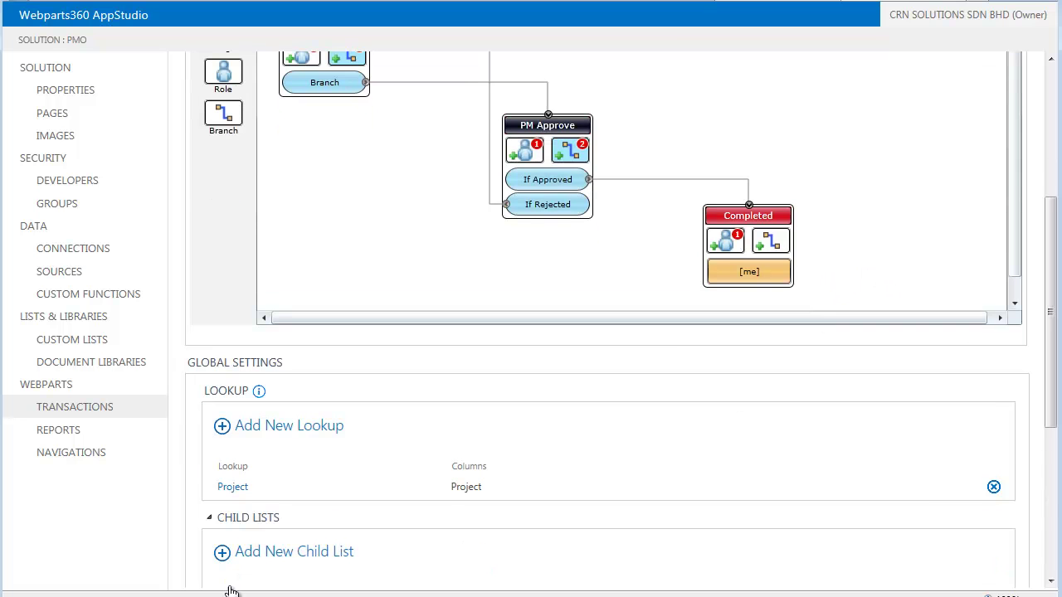
click(234, 488)
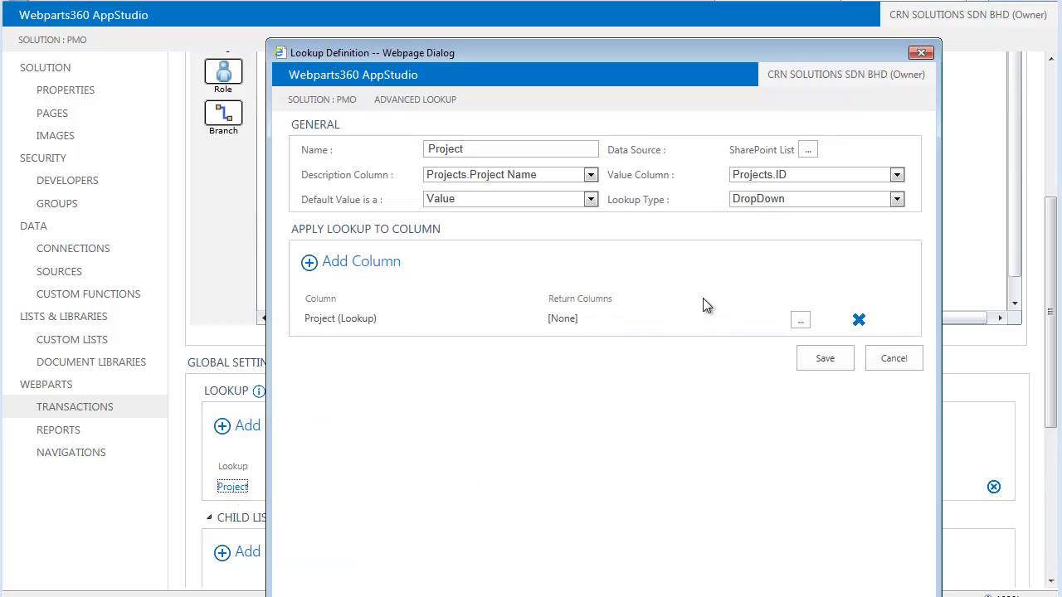
click(784, 323)
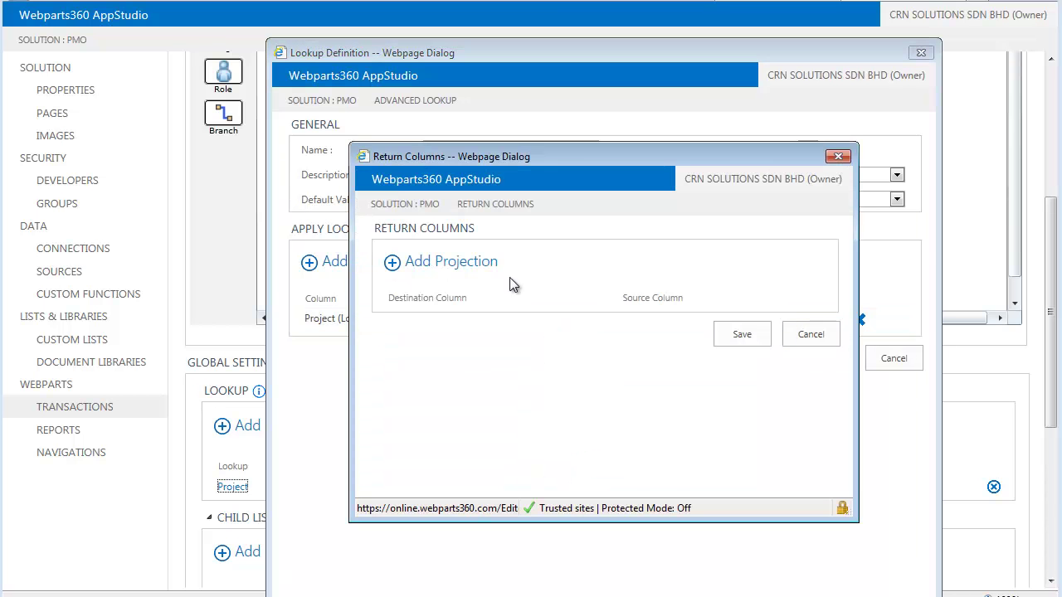
click(470, 264)
click(757, 319)
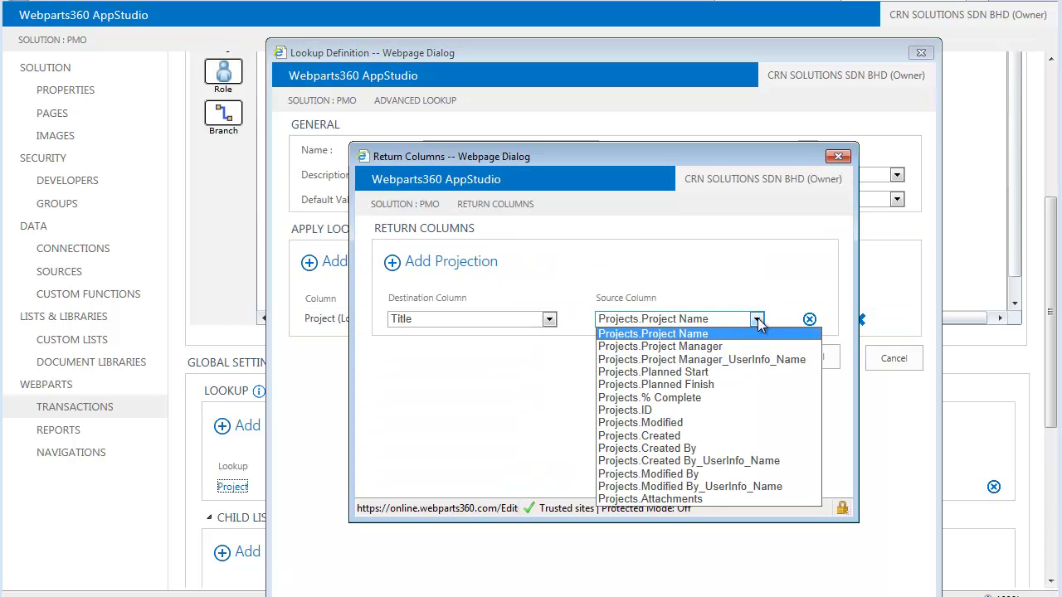
click(716, 347)
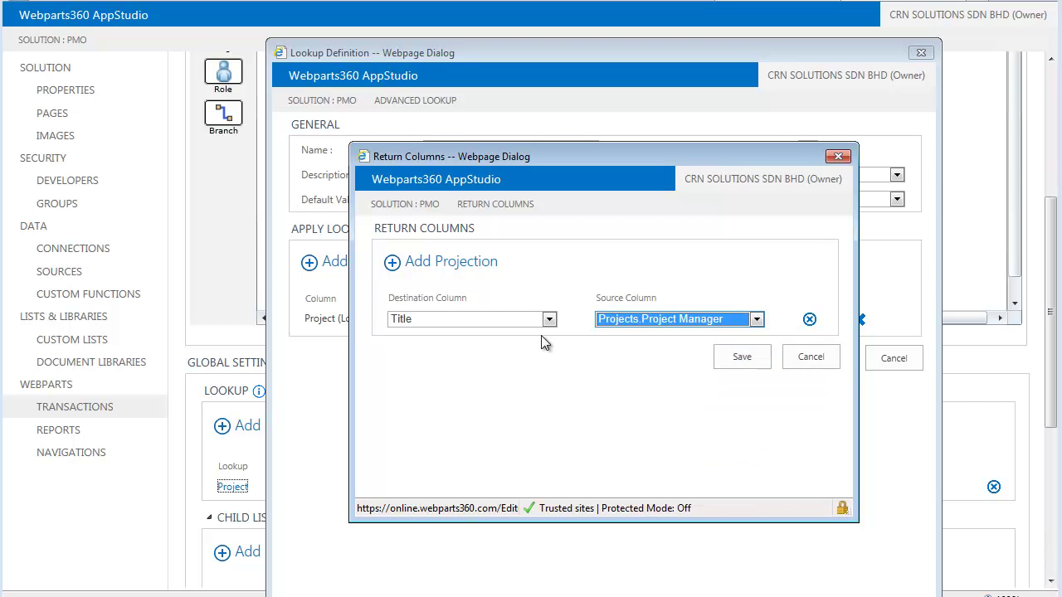
click(549, 320)
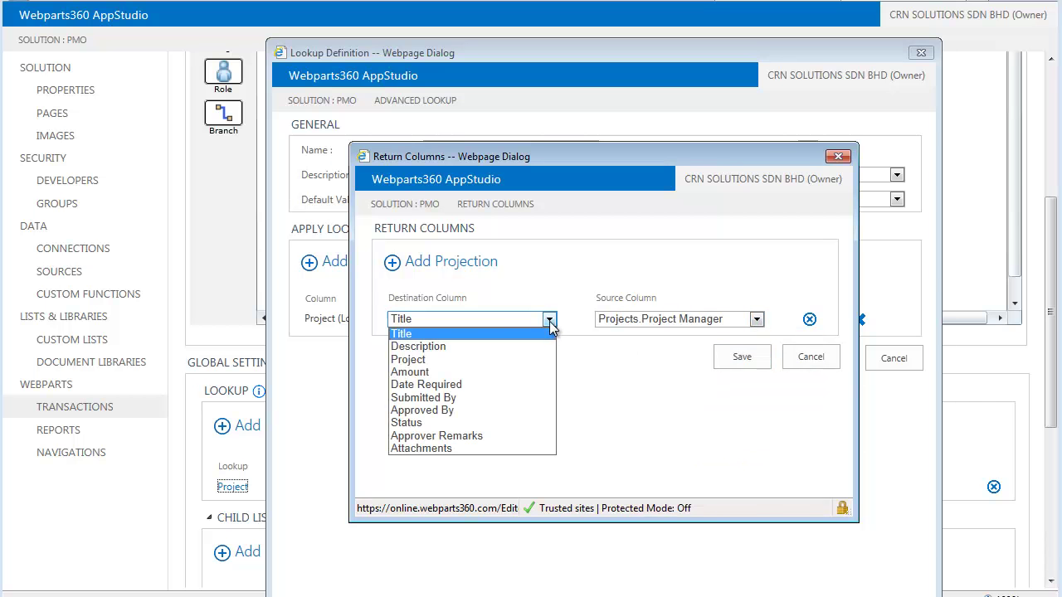
click(439, 412)
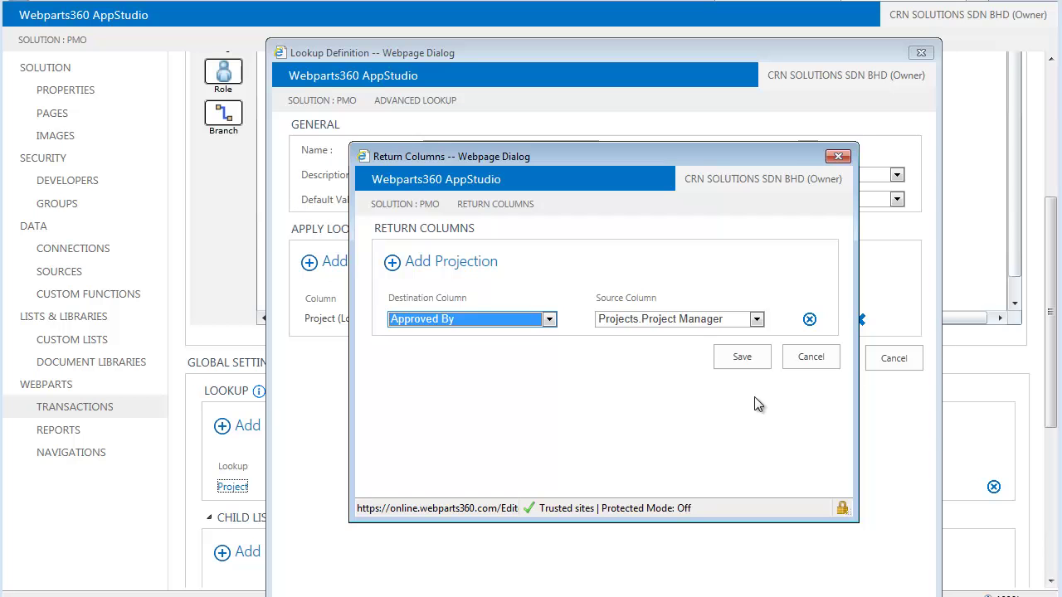
click(743, 356)
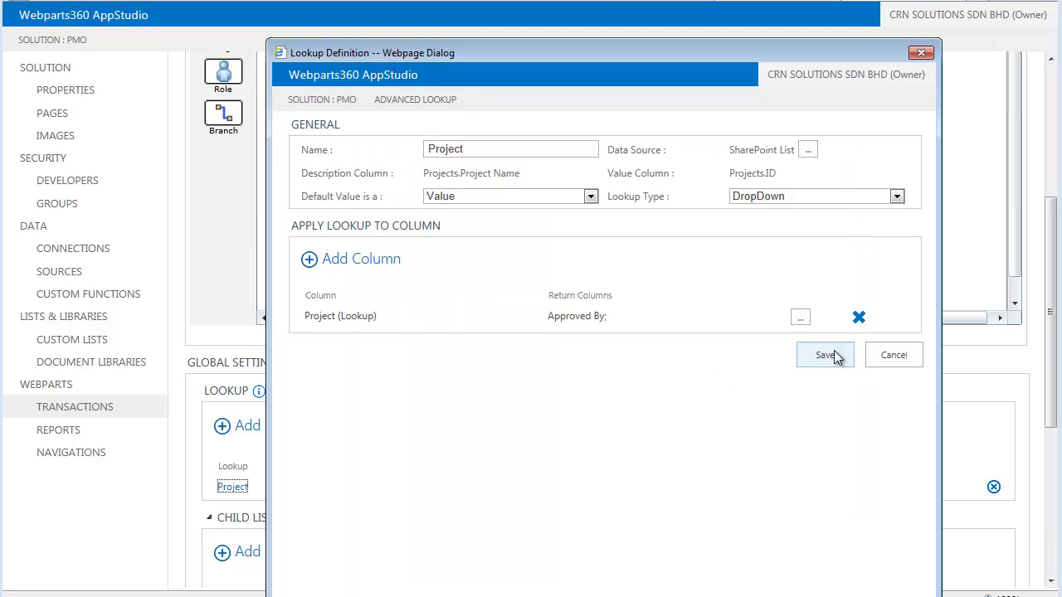
click(810, 357)
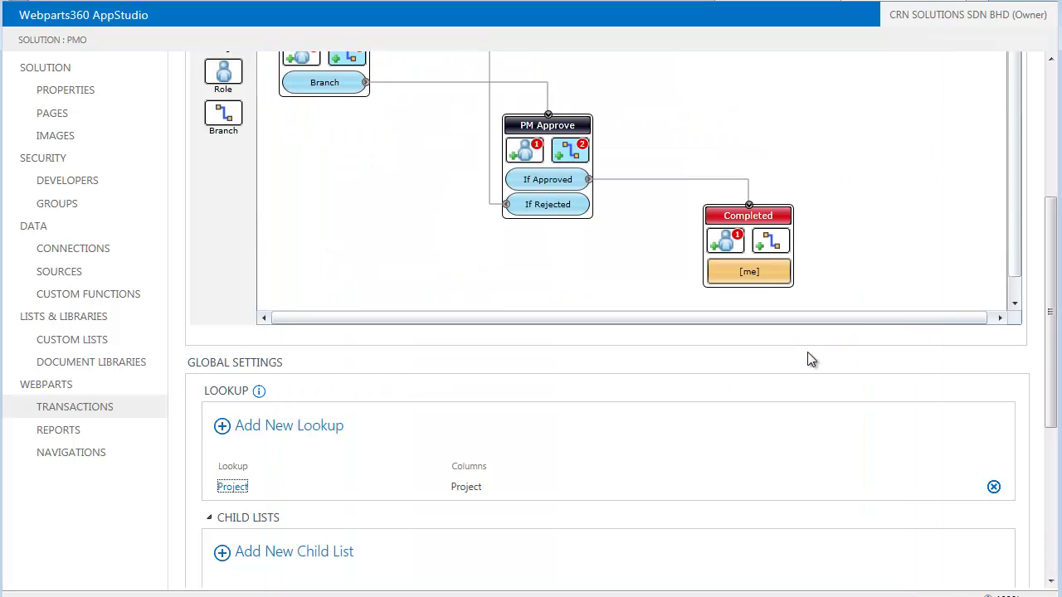
Open New Form 1 of the Submit stage's [me] role and rename it New Expense
scroll(581, 465, up, 1)
scroll(618, 437, up, 3)
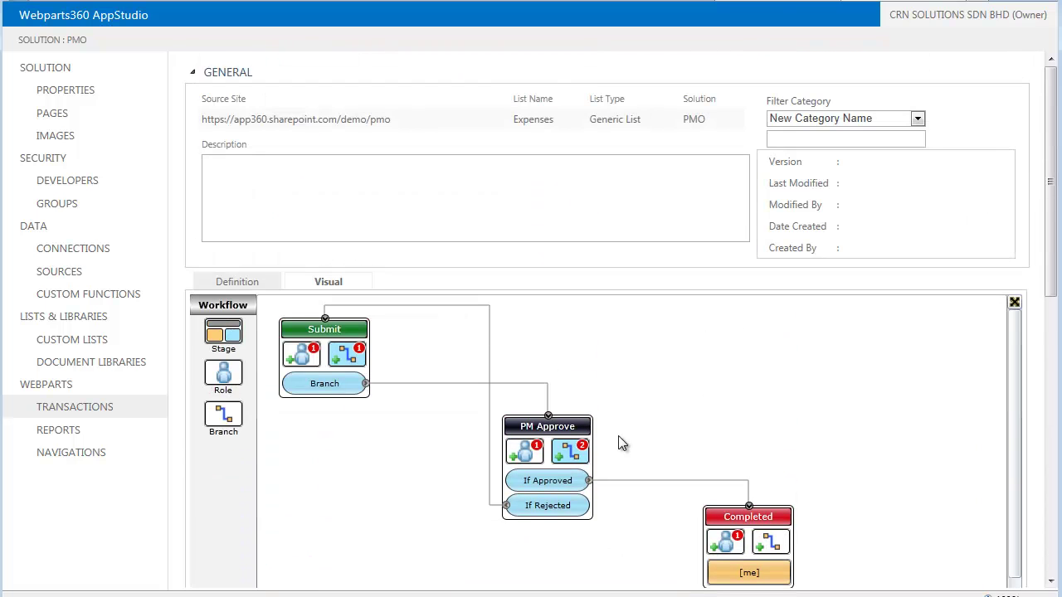
click(311, 357)
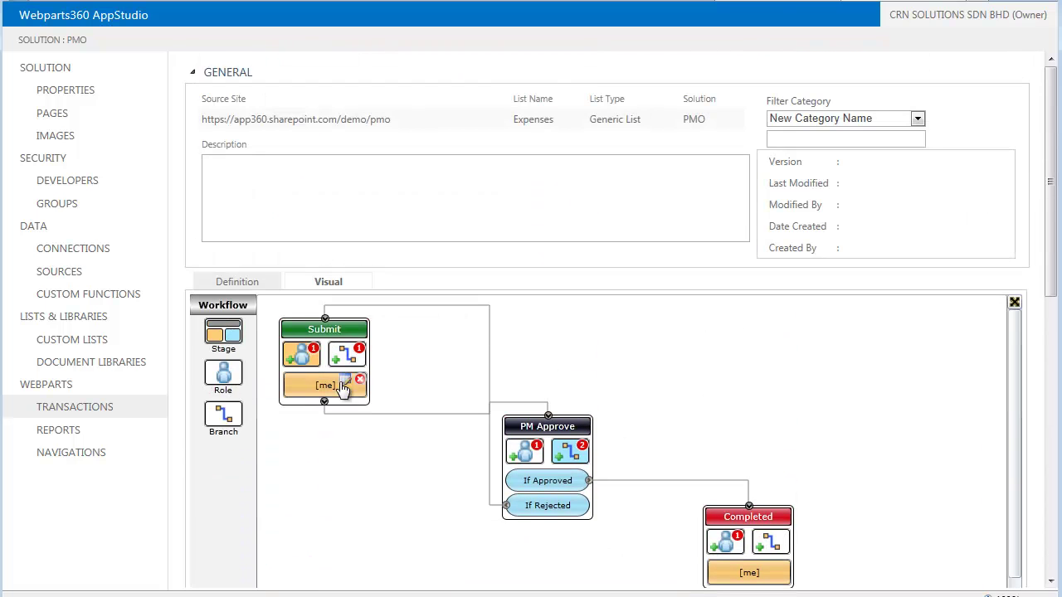
click(343, 380)
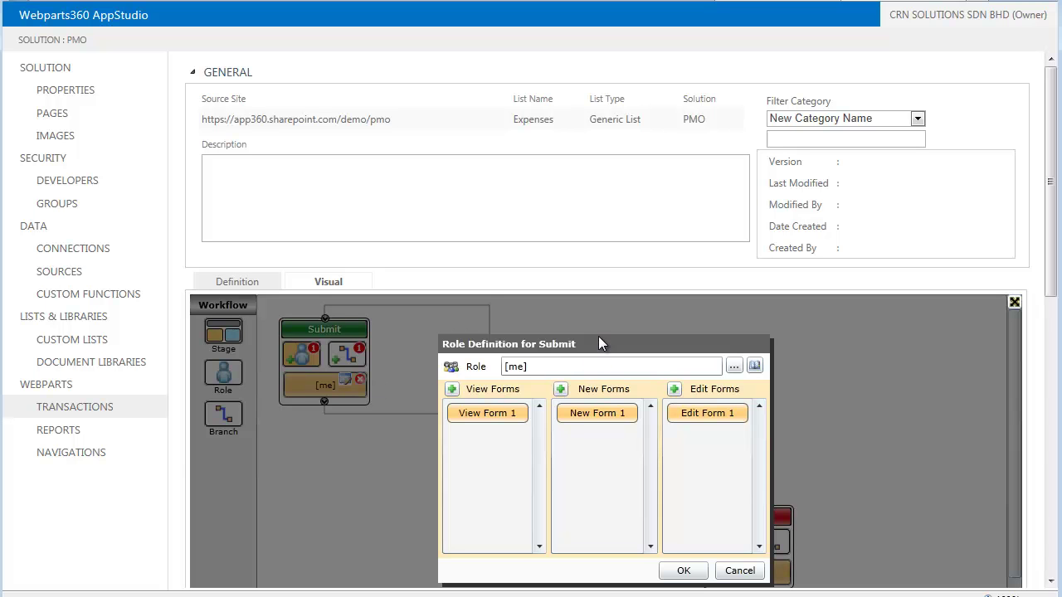
mouse_move(593, 415)
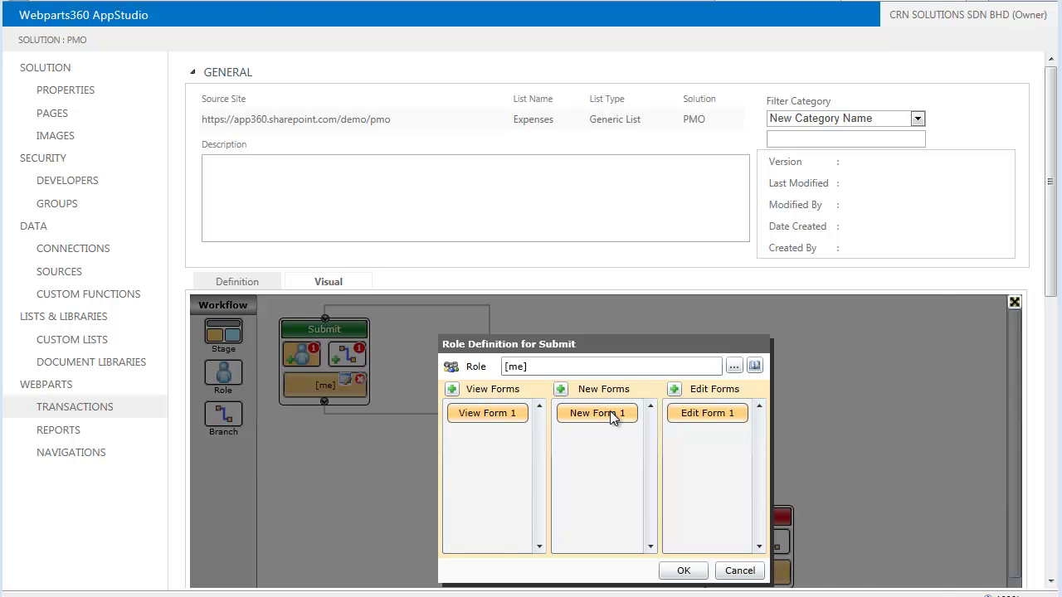
click(610, 410)
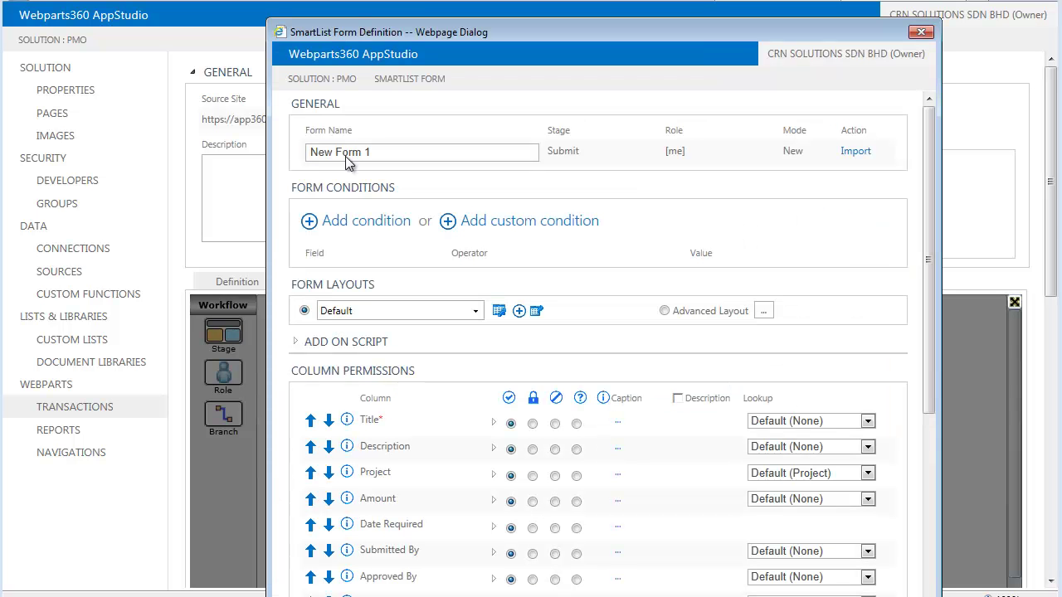
drag(336, 153, 480, 156)
text(Expense)
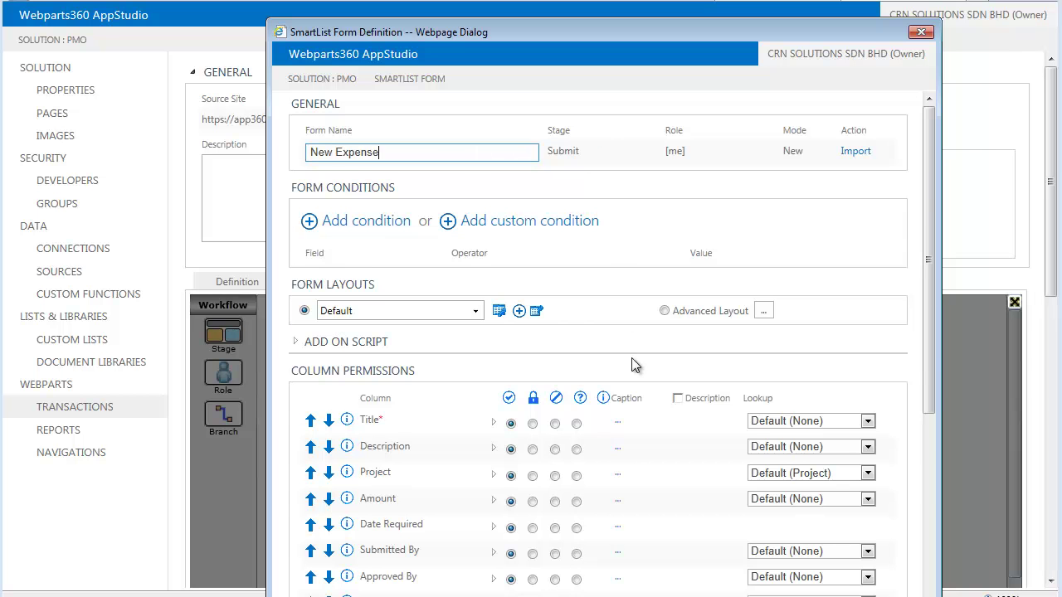
Give the Submitted By column the direct default value [me] and lock the column
scroll(634, 354, down, 3)
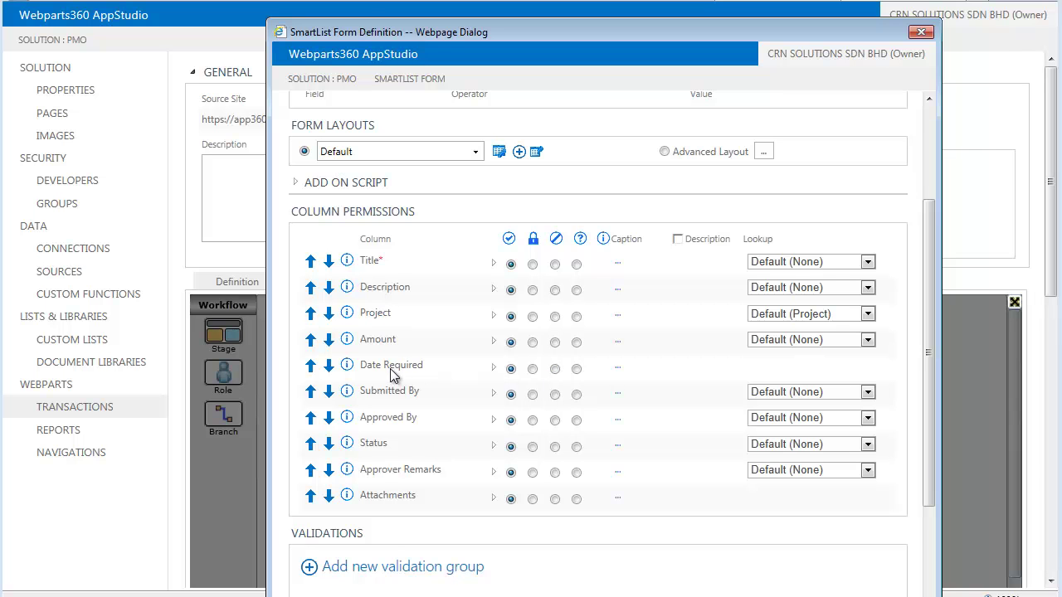
click(493, 397)
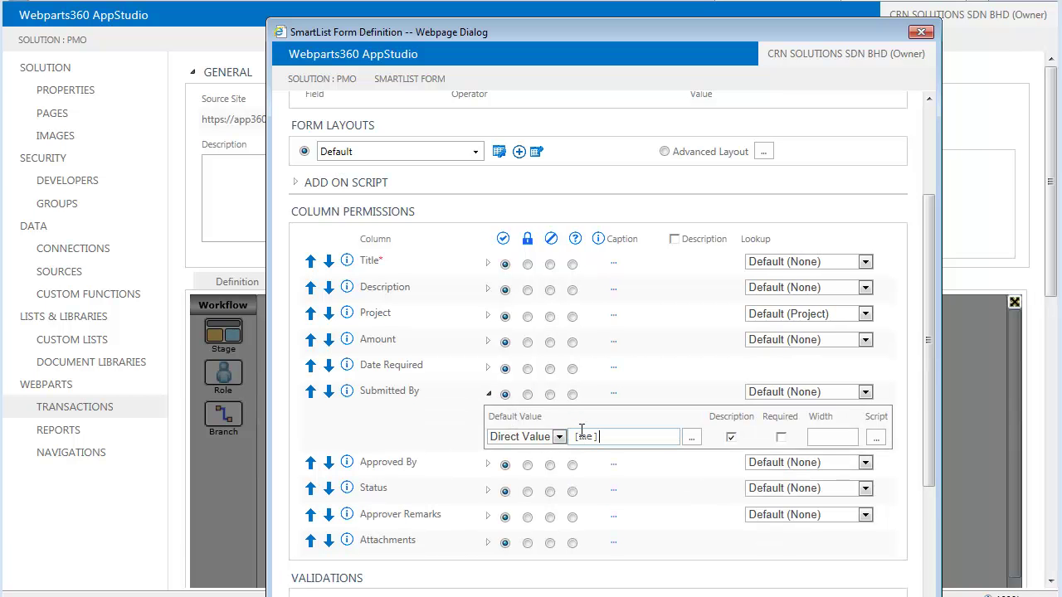
click(528, 394)
Lock the Approved By column and deny access to the Status, Approver Remarks and Attachments columns
click(528, 465)
click(550, 491)
click(550, 517)
click(550, 543)
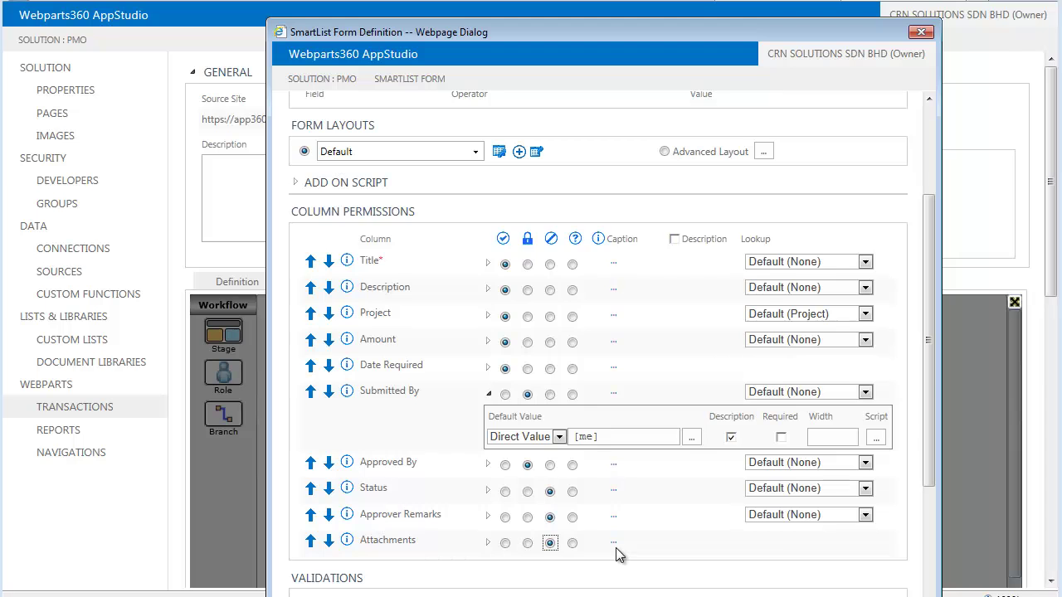
scroll(619, 549, up, 2)
scroll(621, 539, down, 5)
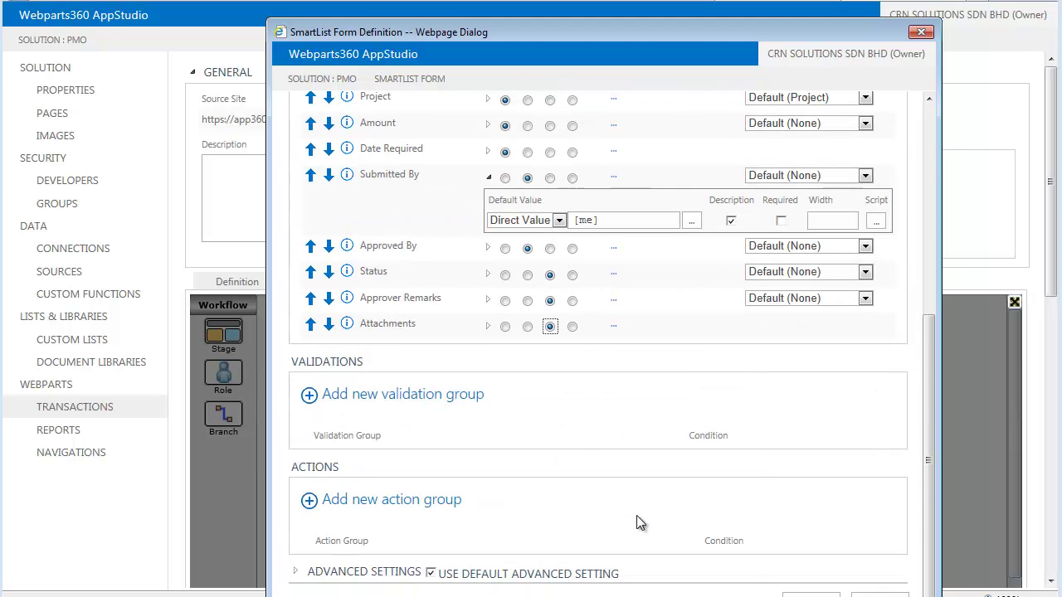
Save the New Expense form and confirm the Submit stage's role definition
click(809, 595)
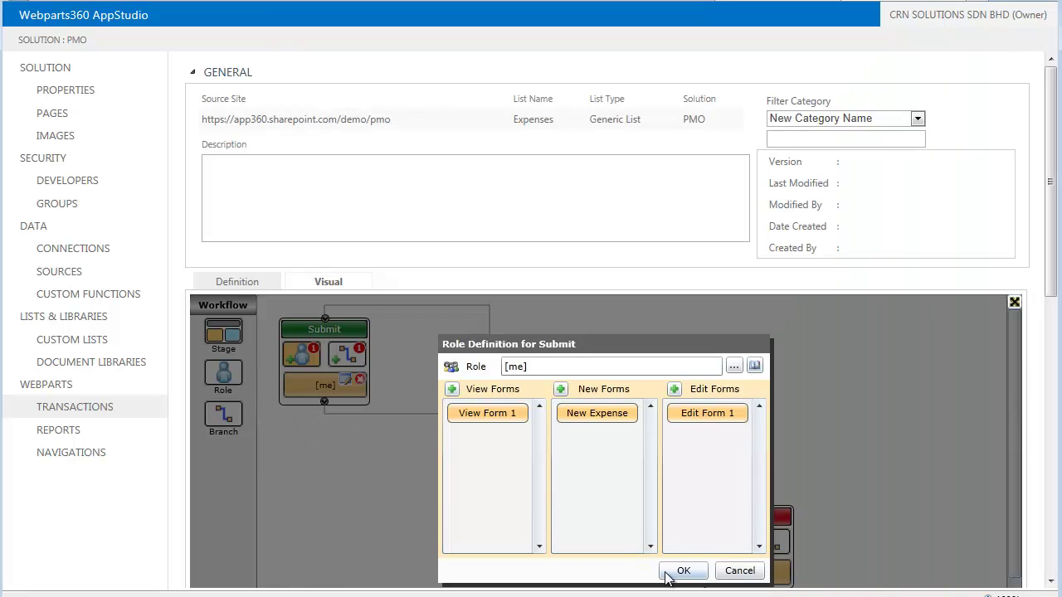
click(683, 572)
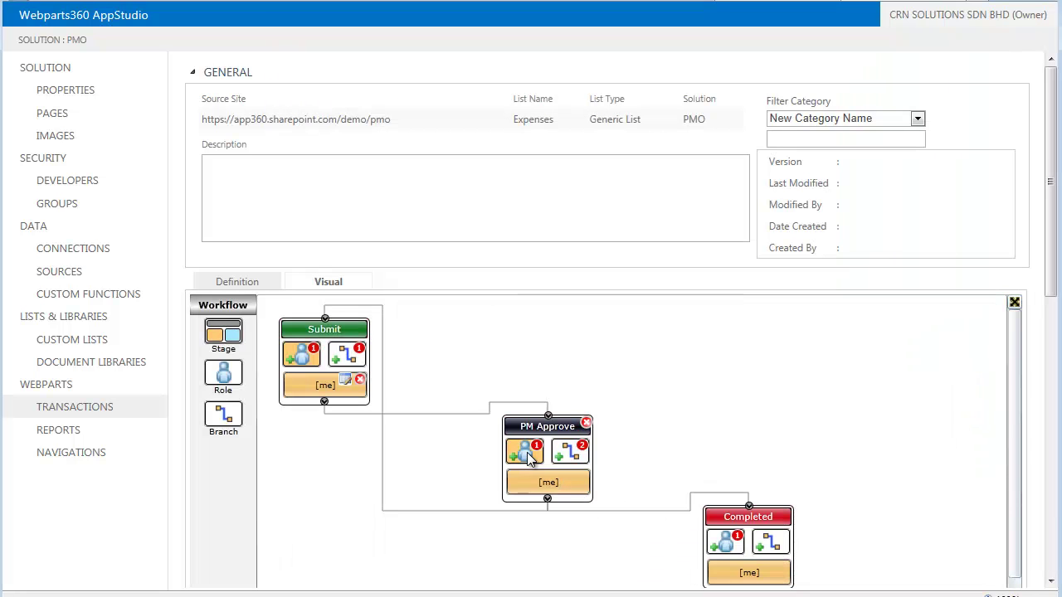
Open Edit Form 1 of the PM Approve stage's [me] role and rename it Approve
click(568, 480)
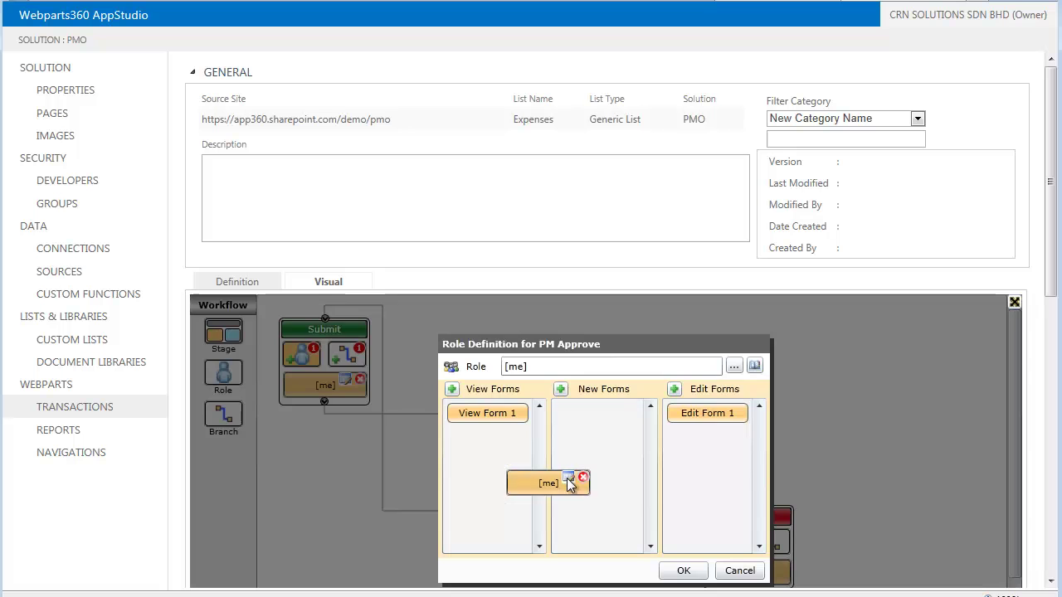
click(705, 413)
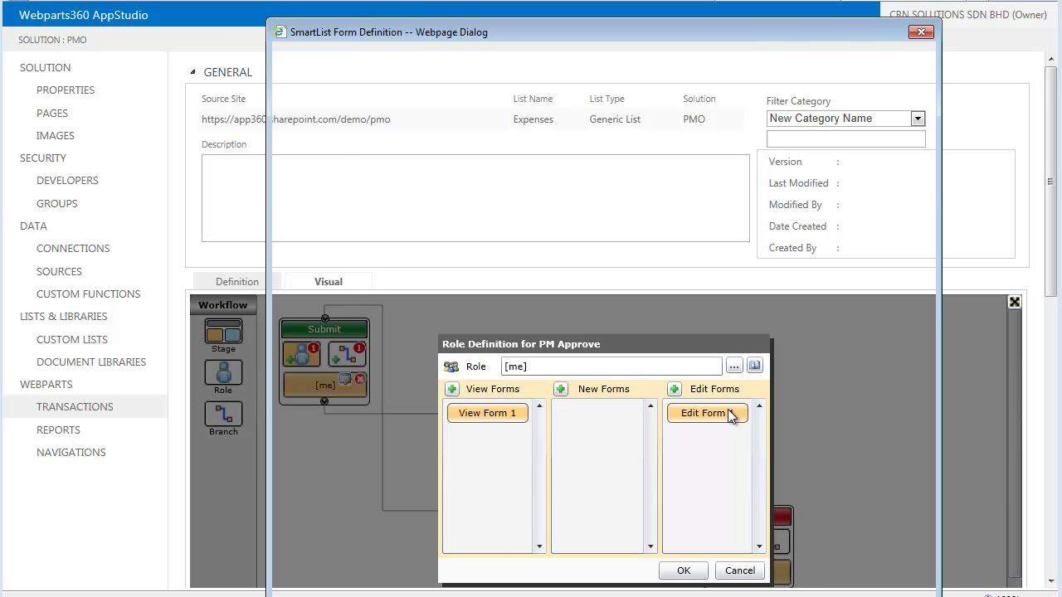
triple_click(340, 152)
text(Approve)
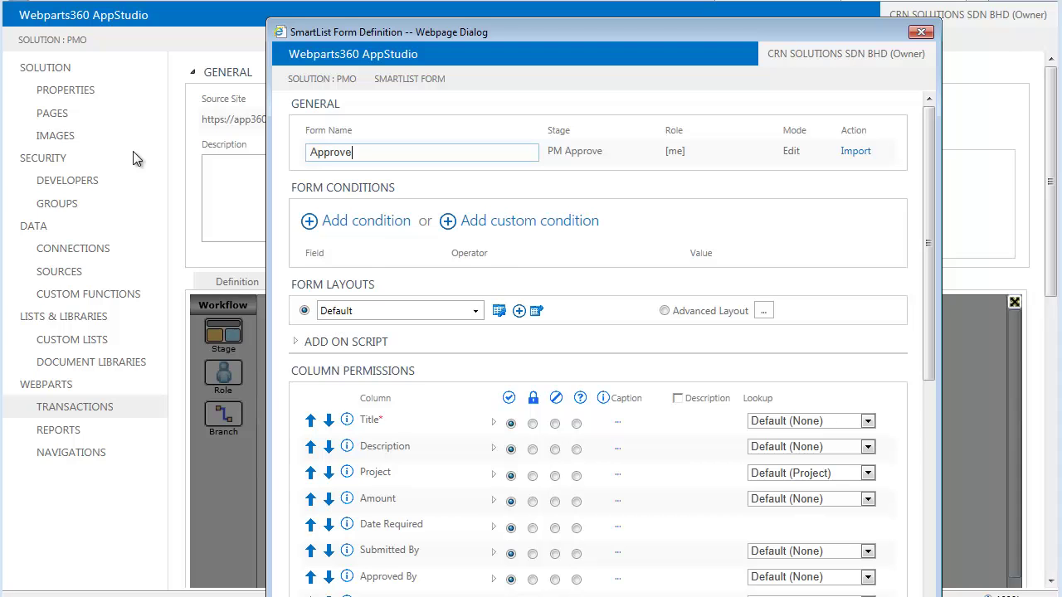
Lock the Title, Description, Project, Amount, Date Required, Submitted By and Approved By columns in the Approve form
scroll(673, 430, down, 5)
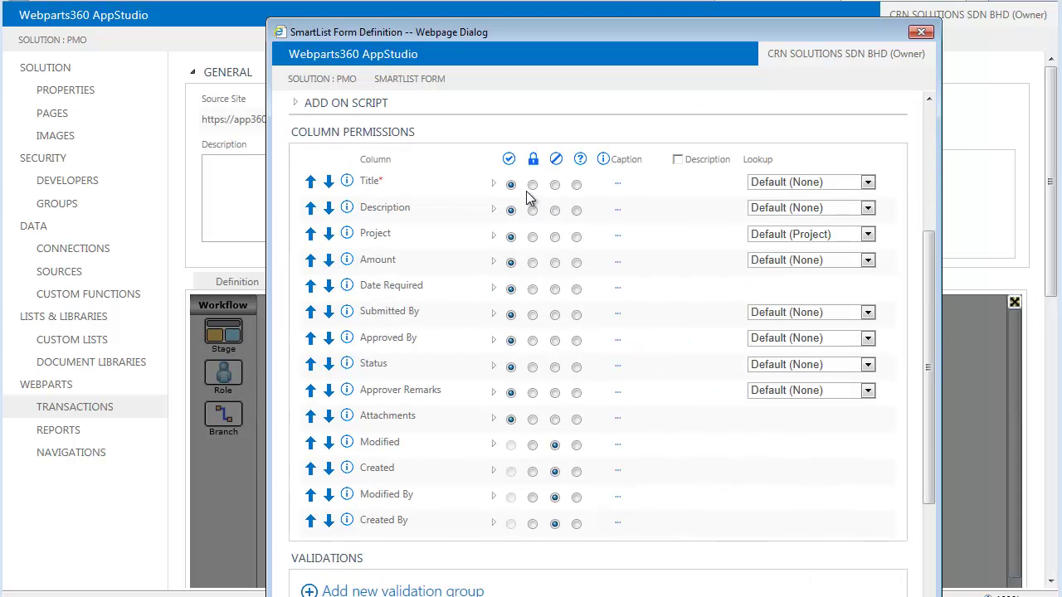
click(533, 185)
click(532, 211)
click(533, 237)
click(534, 264)
click(533, 289)
click(533, 314)
click(533, 340)
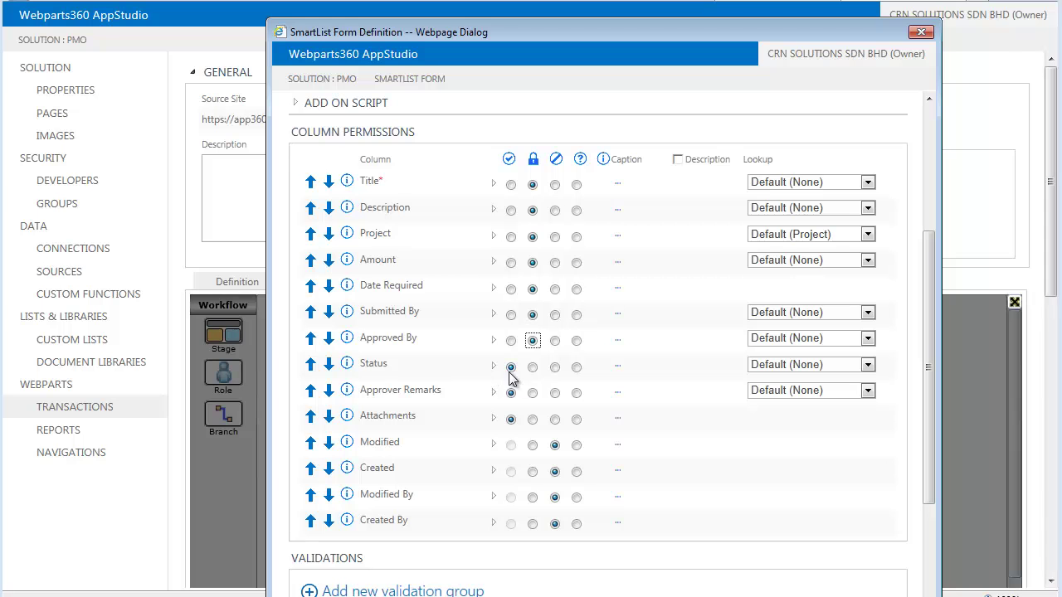
Deny access to the Attachments column, then save the Approve form and the PM Approve role definition
click(556, 420)
scroll(636, 419, up, 3)
scroll(635, 417, down, 5)
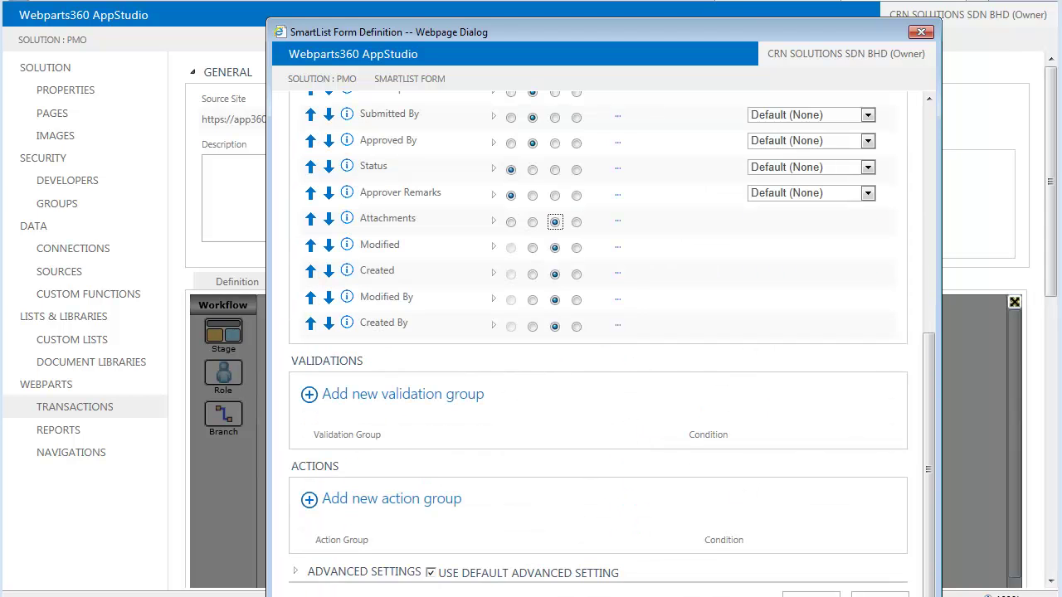
click(812, 594)
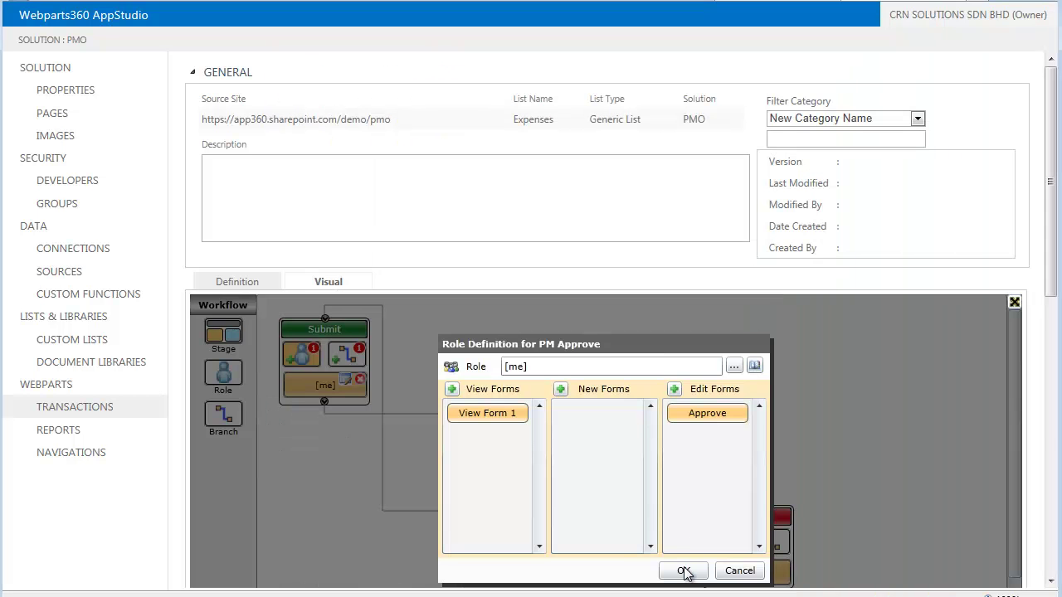
click(683, 572)
Delete Edit Form 1 from the Completed stage's [me] role and save the Expenses transaction definition
scroll(730, 296, down, 4)
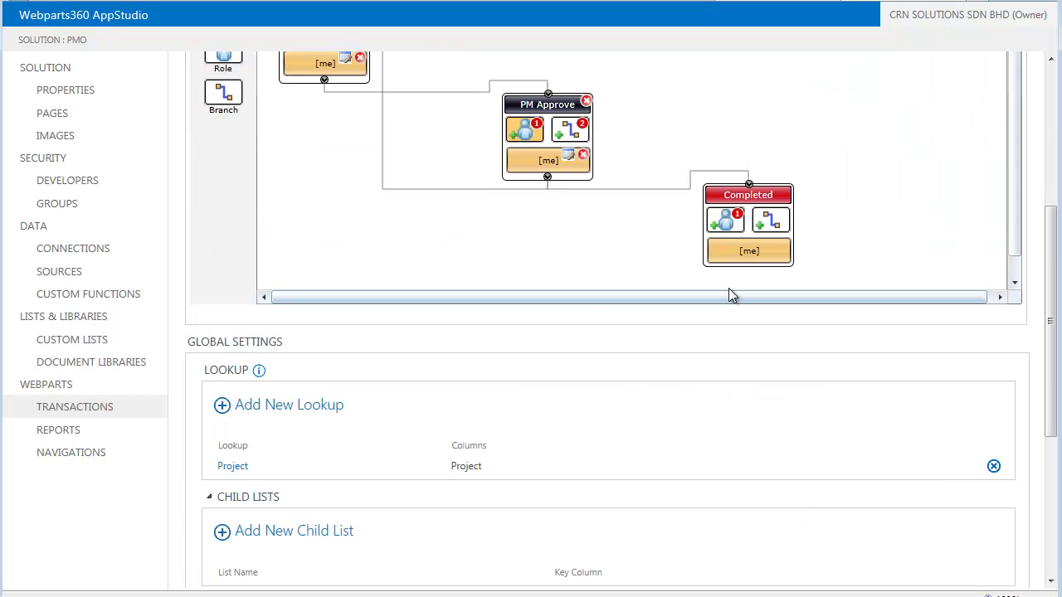
click(770, 251)
scroll(717, 161, up, 3)
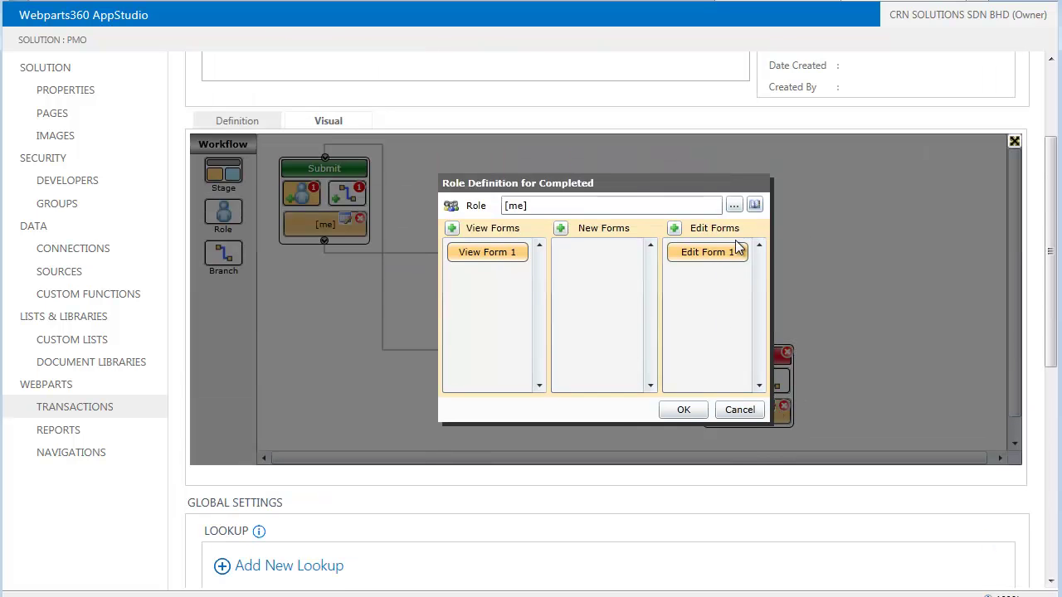
click(743, 250)
click(635, 345)
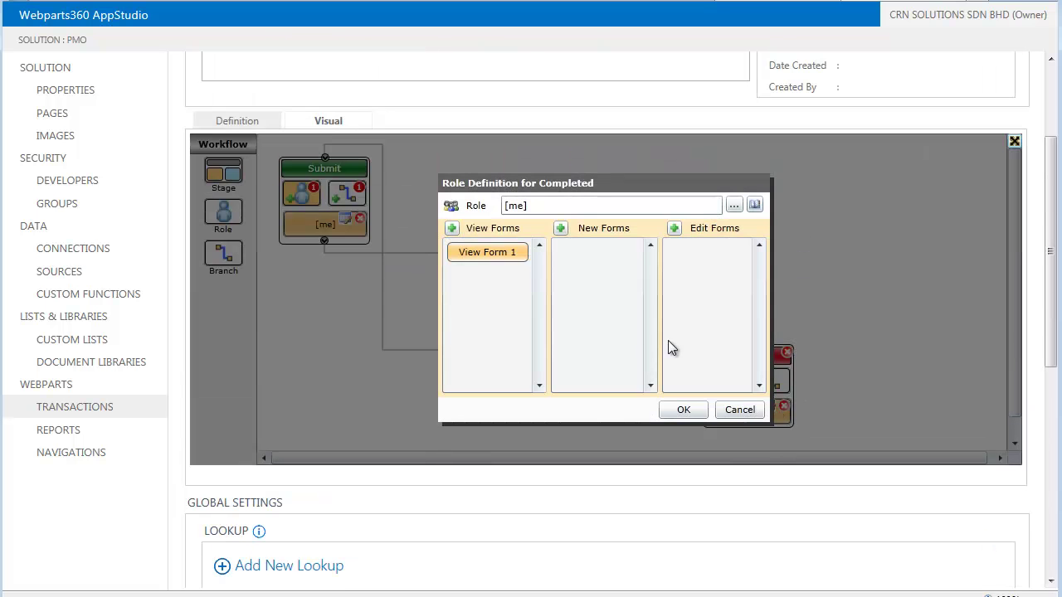
click(682, 410)
scroll(881, 327, down, 6)
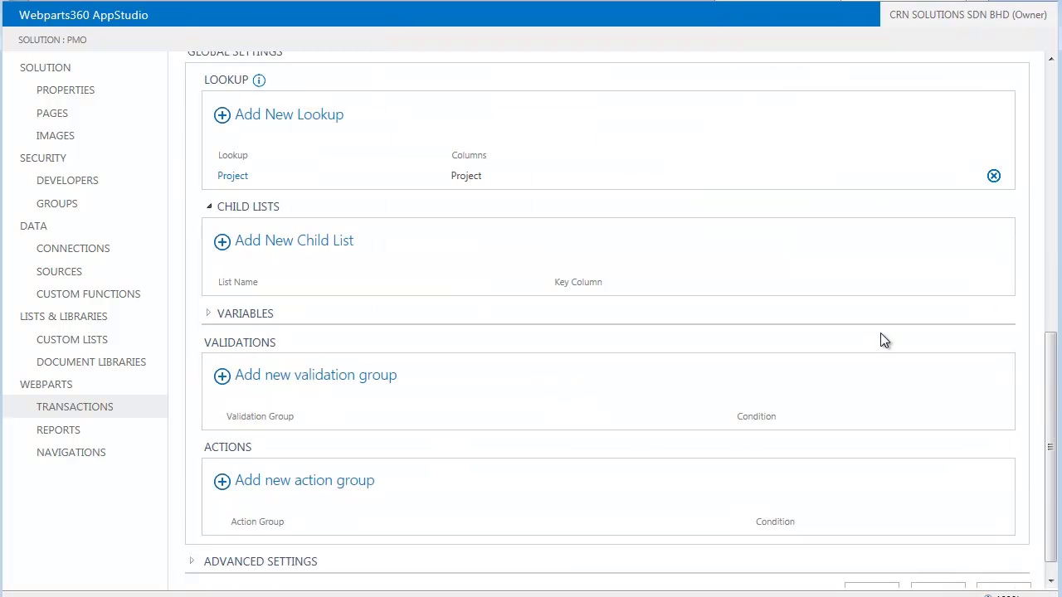
click(877, 580)
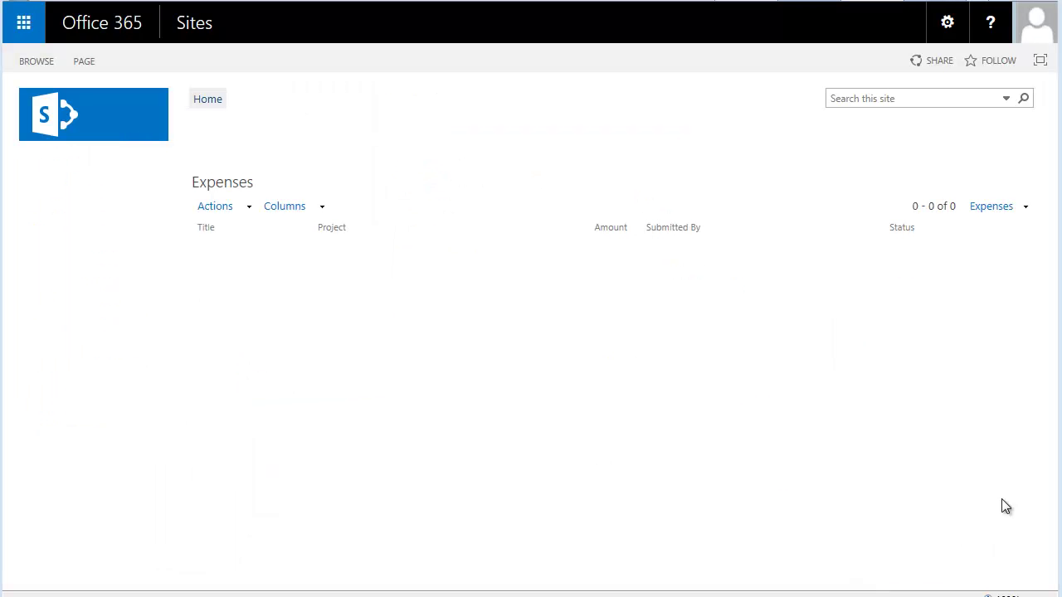
On the SharePoint Expenses page, start a new expense titled Purchase a server and assign it to Project A
click(249, 207)
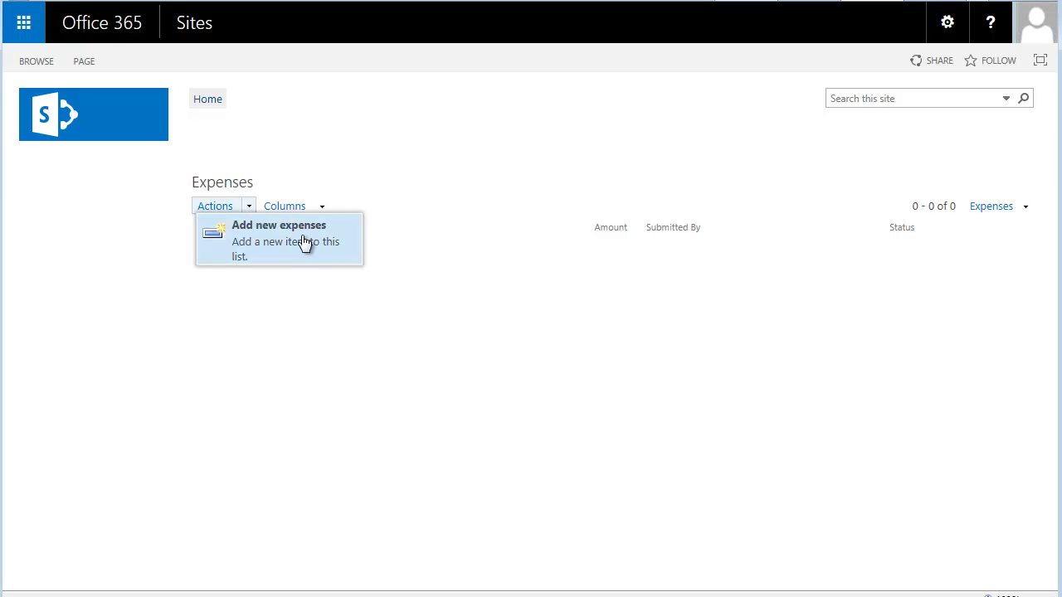
click(296, 240)
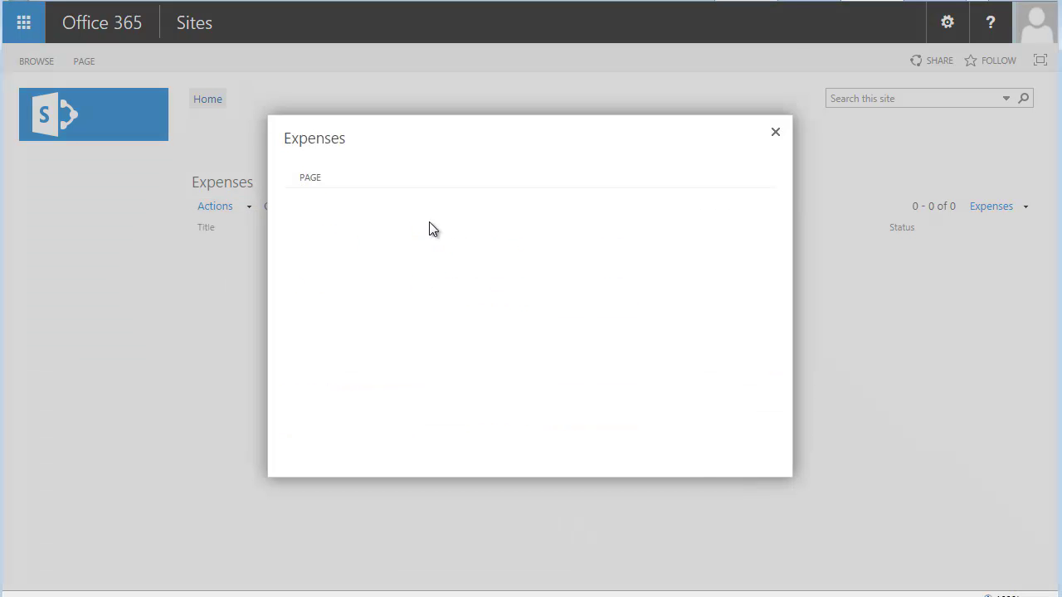
text(Purchase a server)
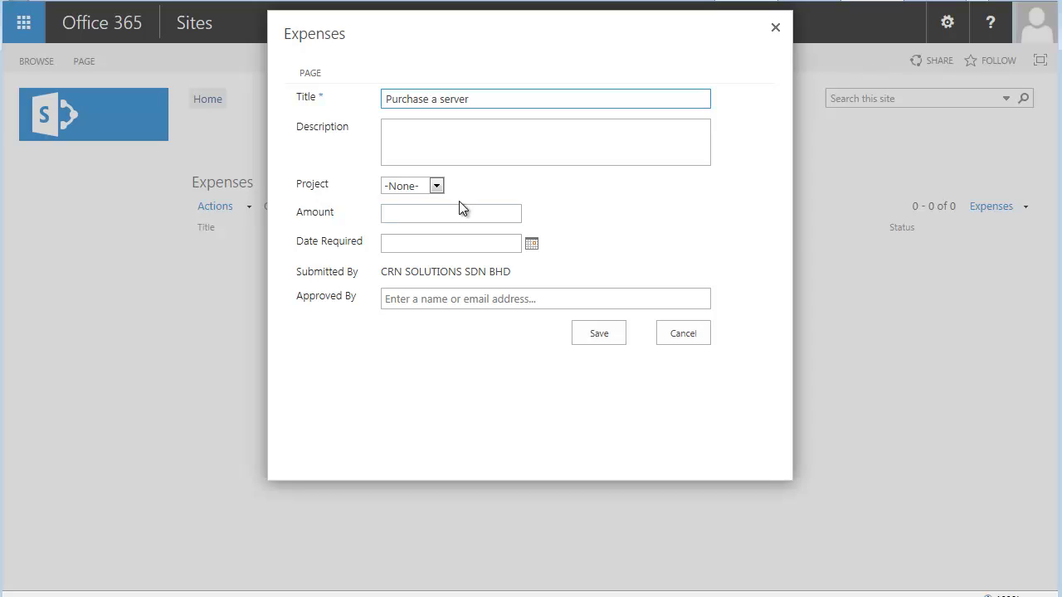
click(436, 186)
click(425, 211)
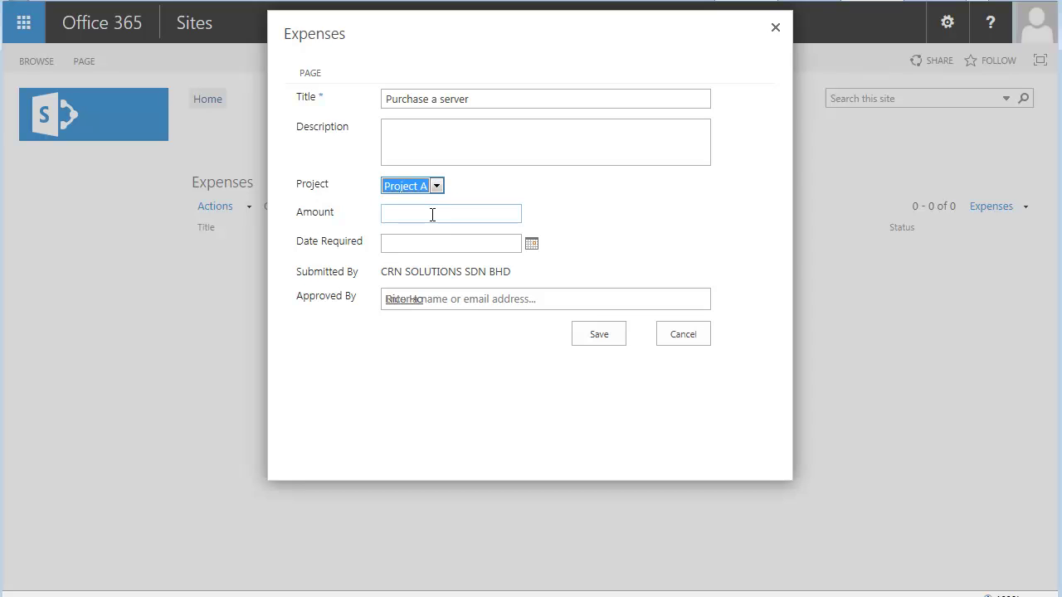
click(467, 299)
Set the expense's amount to 12500, the required date to 3/6/2015 and the description to DELL, and save it
click(433, 213)
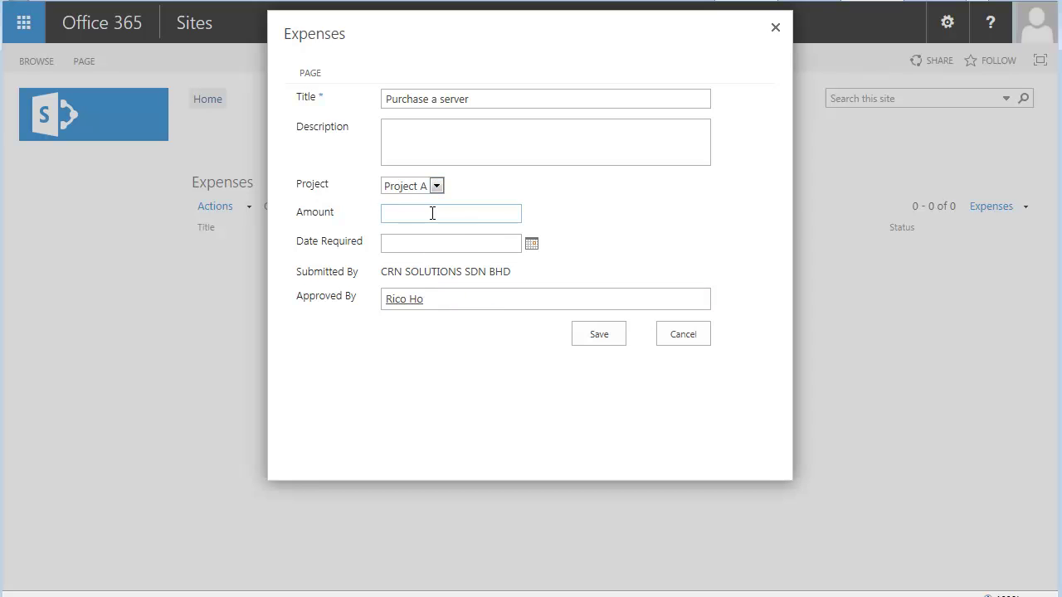
text(12500)
click(533, 244)
click(510, 306)
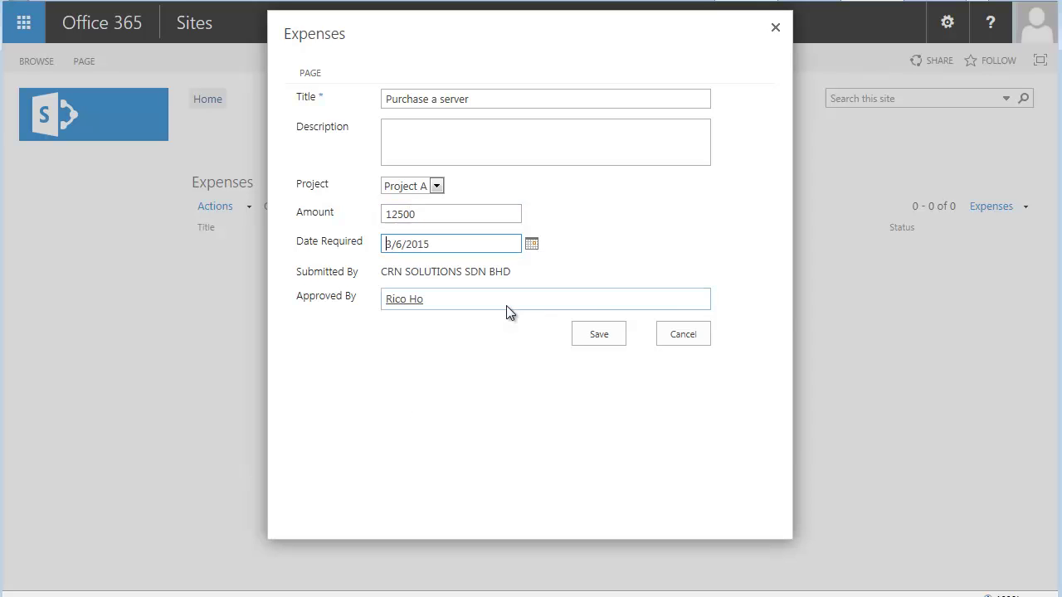
click(427, 142)
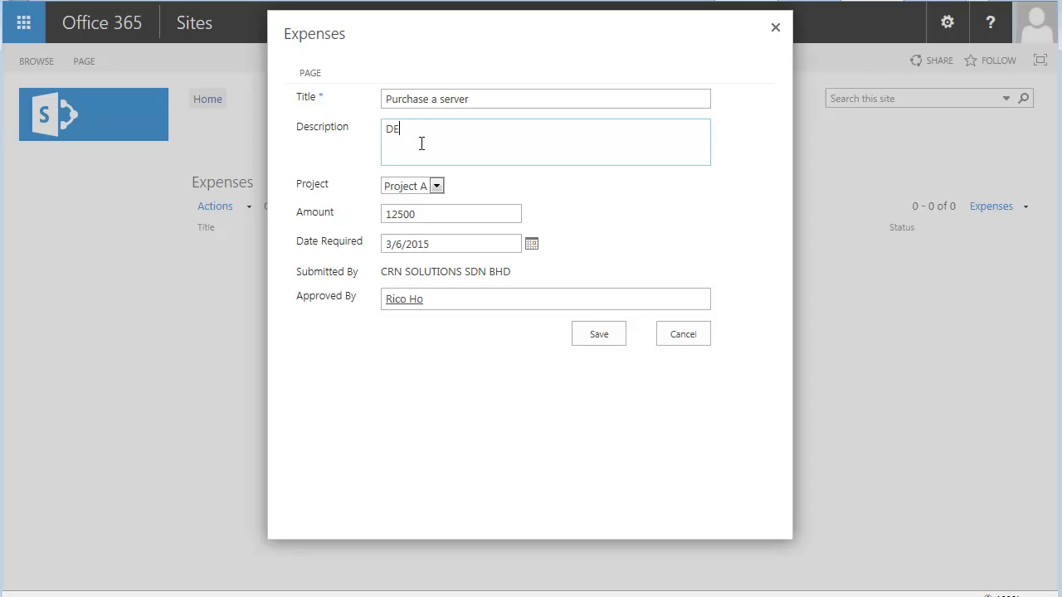
click(600, 336)
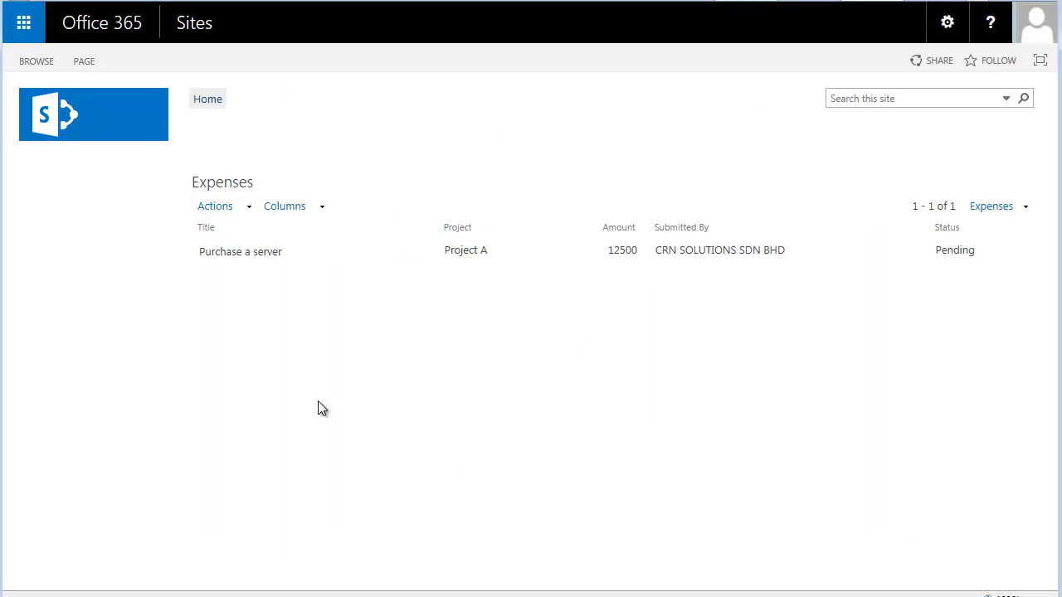
Open the Purchase a server expense for approval, change its Status, enter the approver remark OK and save it
click(425, 254)
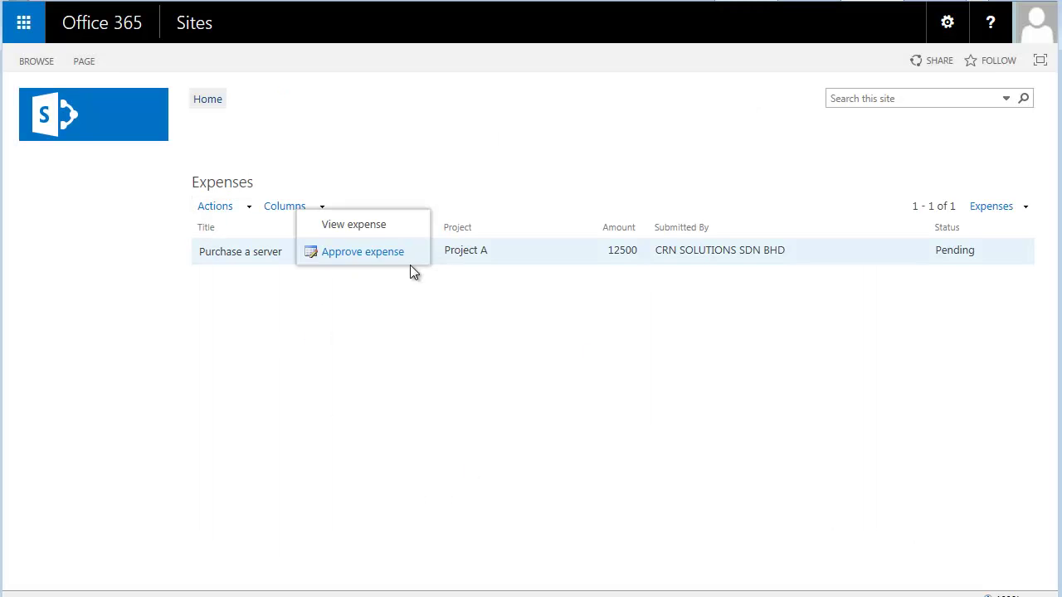
click(382, 251)
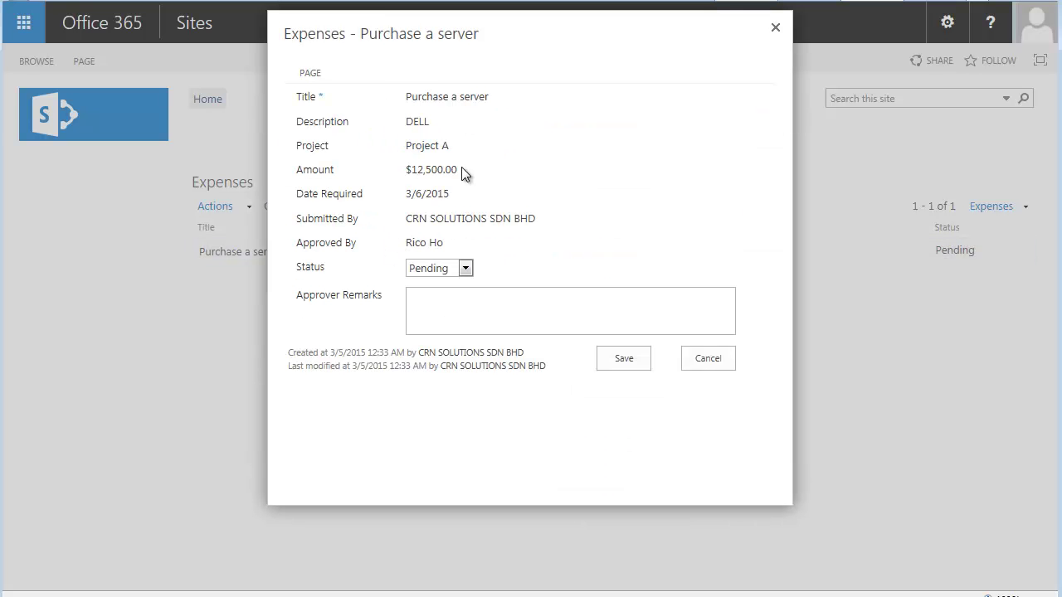
drag(441, 25, 468, 80)
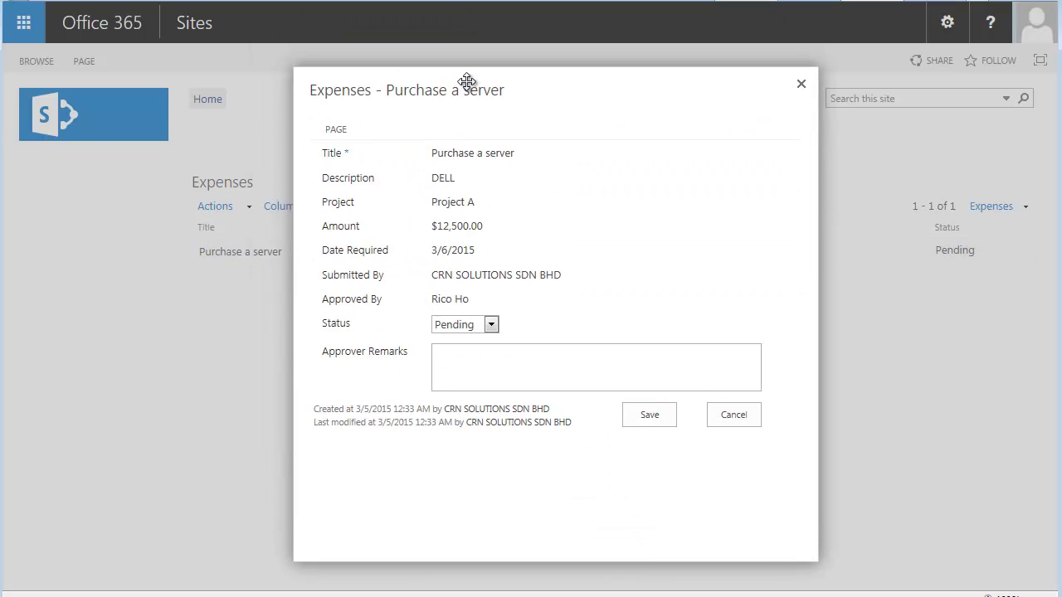
click(491, 324)
click(481, 351)
click(490, 349)
text(OK)
click(649, 414)
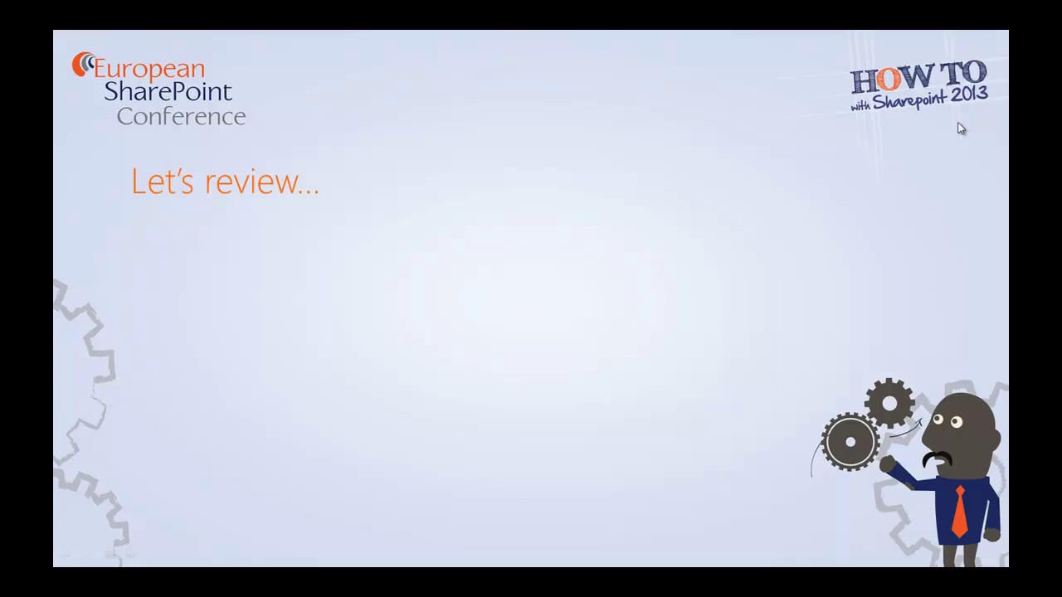
key(Right)
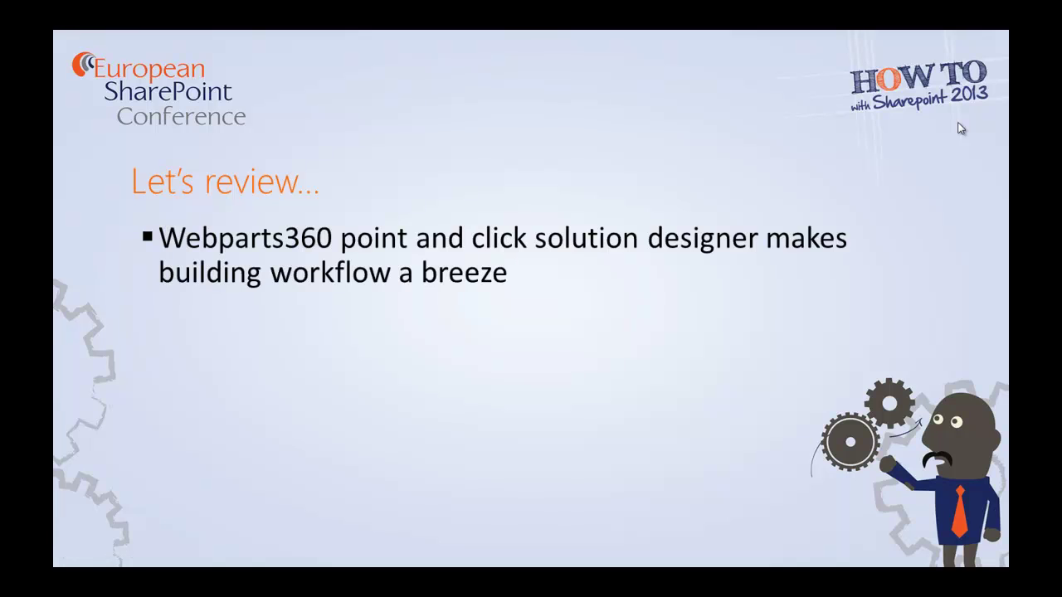
key(Right)
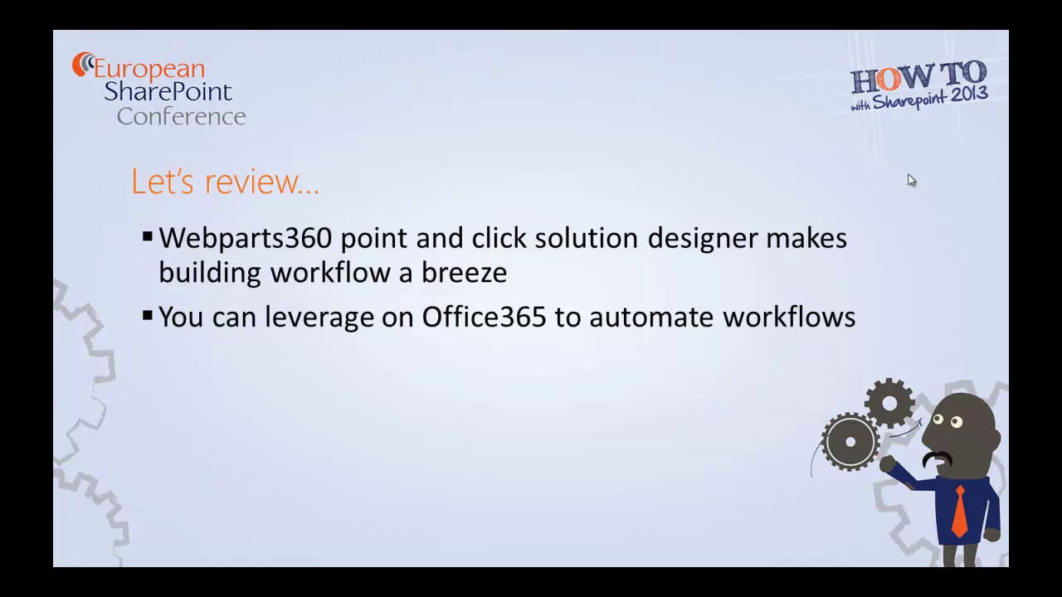